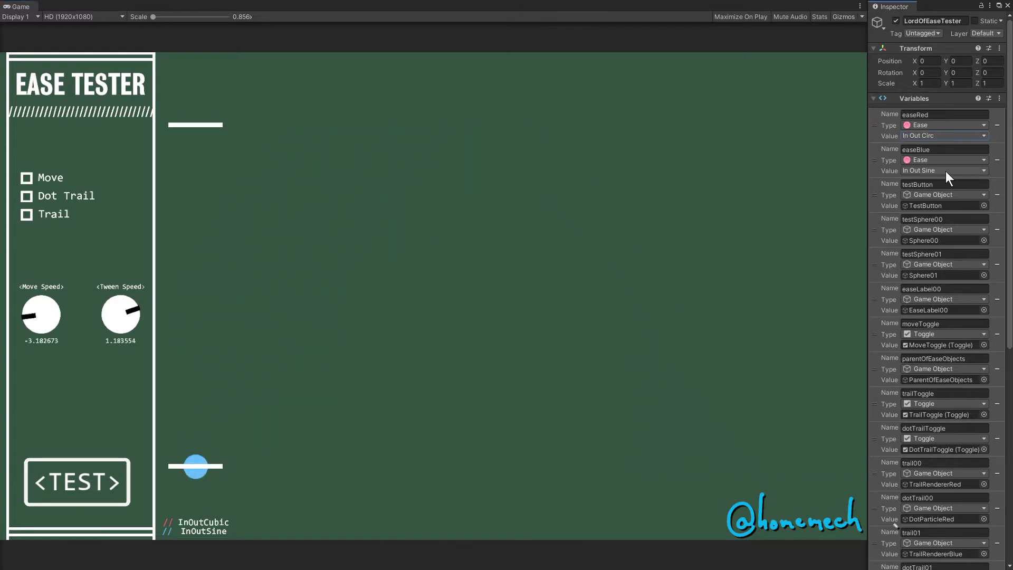
# Change the blue sphere's ease to In Out Expo and rerun the ease test.
pyautogui.click(945, 171)
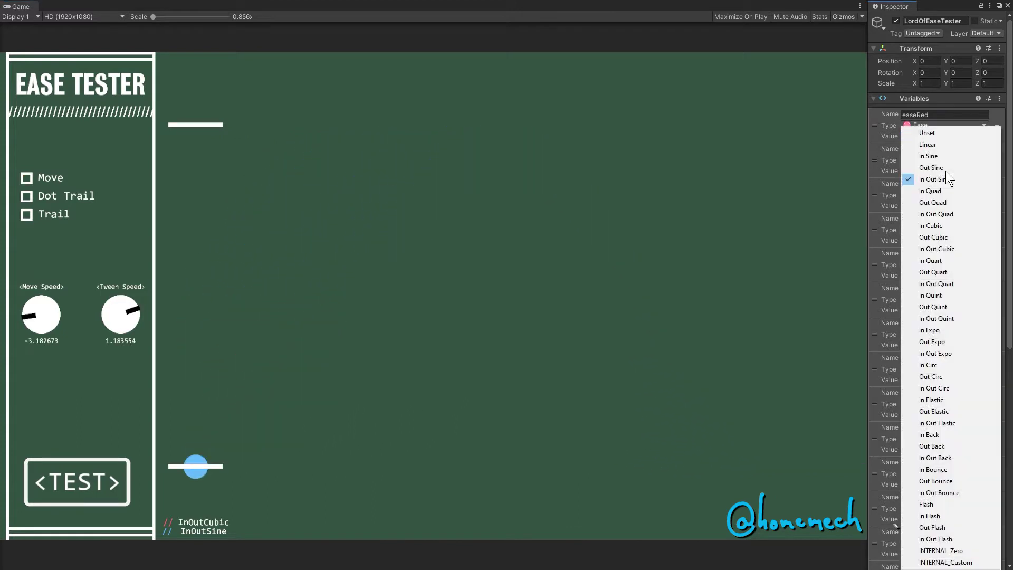
pyautogui.click(934, 353)
pyautogui.click(105, 482)
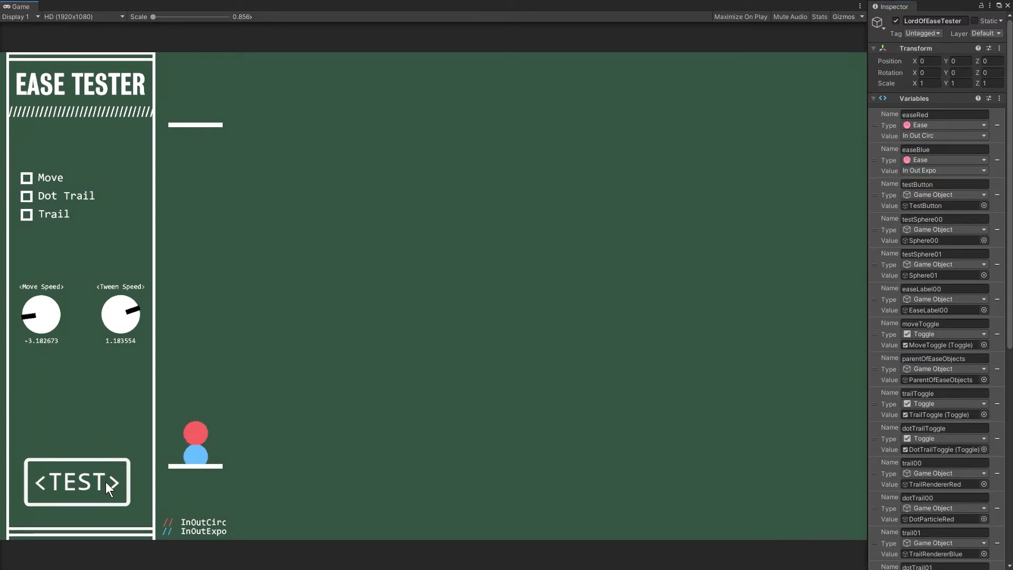
# Rerun the test, import DOTween, and mark its assemblies in the Bolt setup wizard.
pyautogui.click(106, 482)
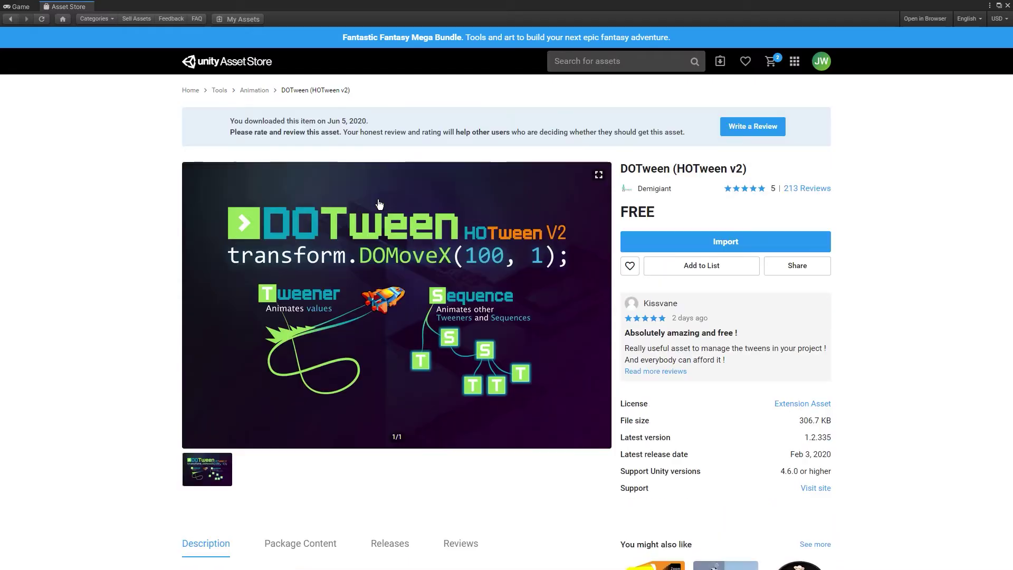
pyautogui.click(726, 247)
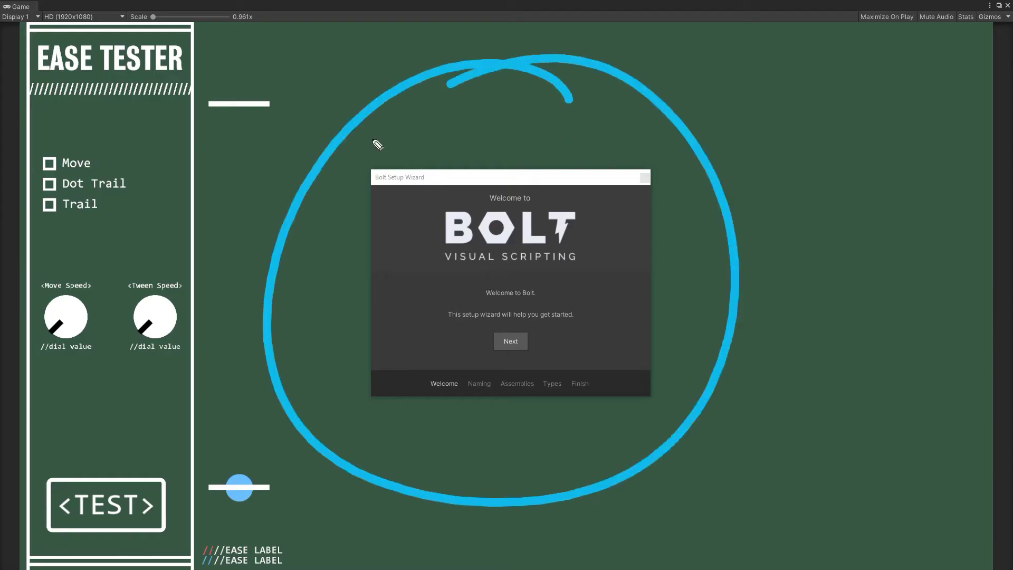
pyautogui.click(492, 271)
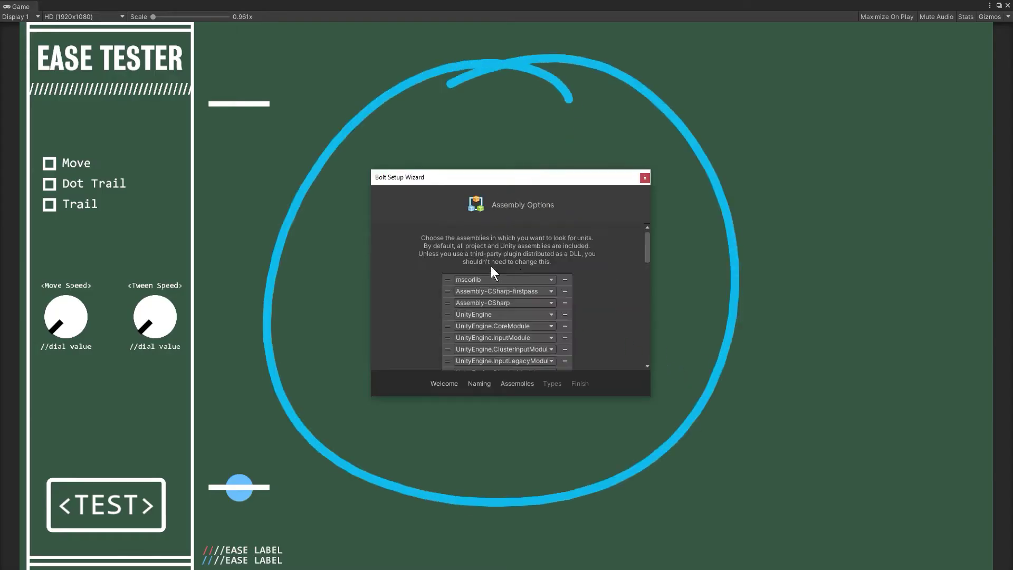
pyautogui.scroll(-5, 648, 292)
pyautogui.scroll(-5, 653, 343)
pyautogui.scroll(-1, 653, 343)
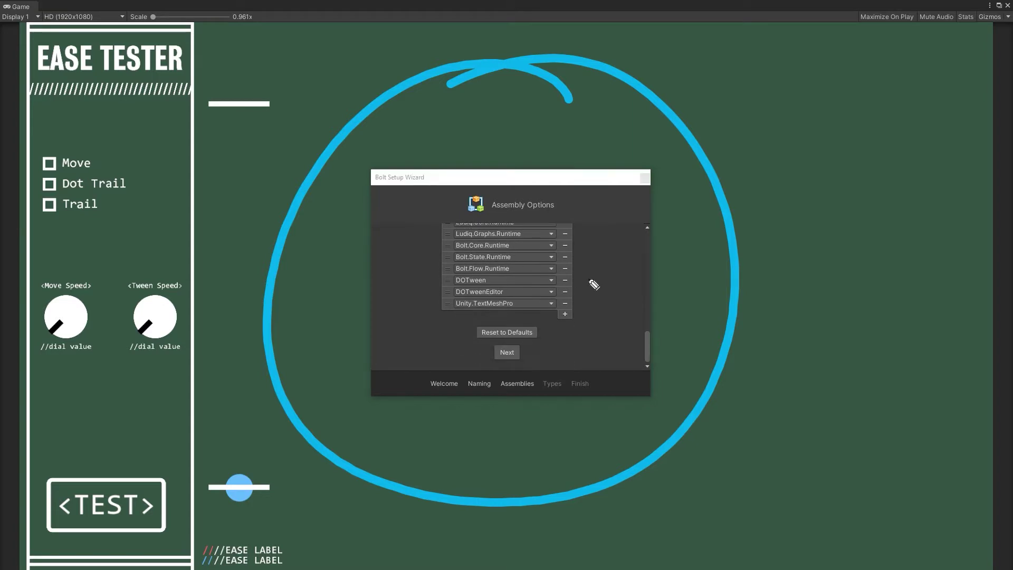
pyautogui.moveTo(577, 277); pyautogui.dragTo(576, 318)
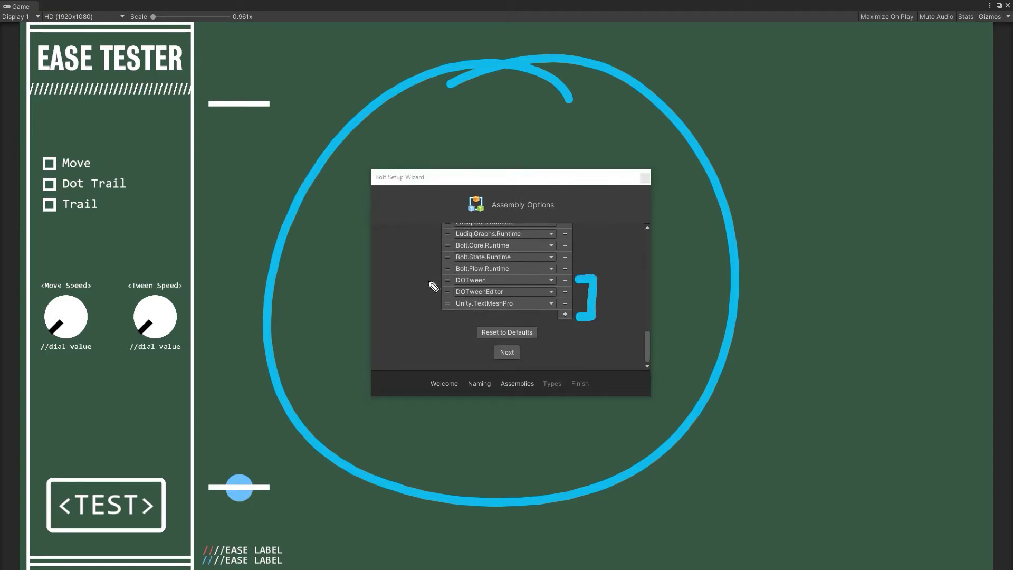
pyautogui.moveTo(431, 277)
pyautogui.mouseDown()
pyautogui.moveTo(414, 281)
pyautogui.moveTo(443, 320)
pyautogui.mouseUp()
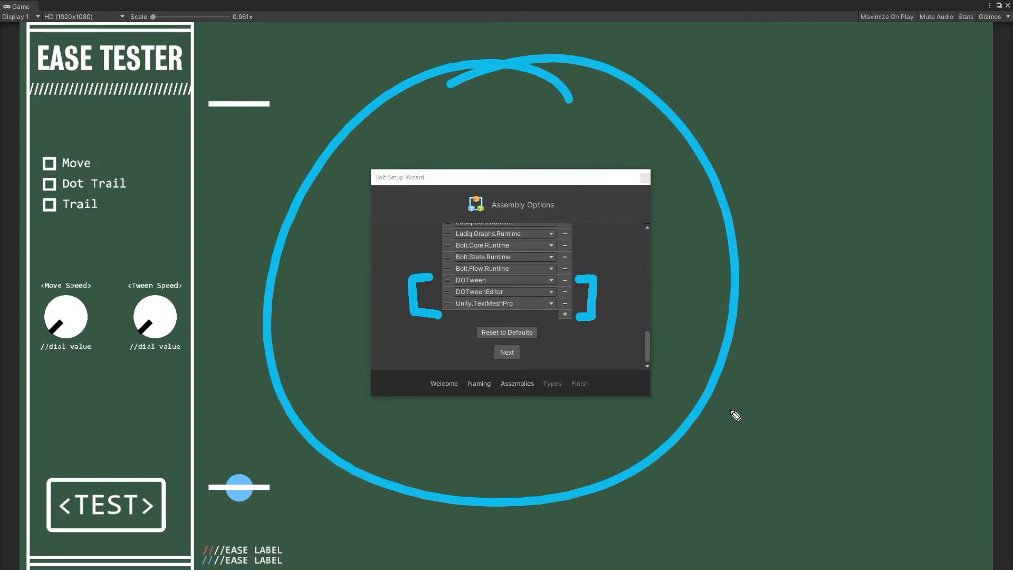
# Advance to Type Options and bracket the DOTween types in the list.
pyautogui.click(506, 352)
pyautogui.scroll(-3, 651, 326)
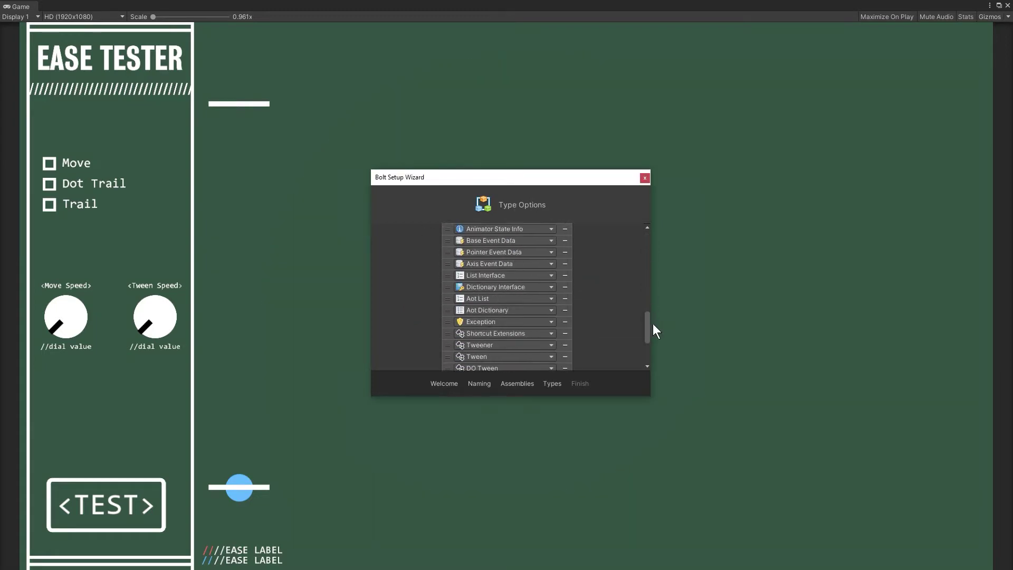
pyautogui.scroll(-3, 650, 326)
pyautogui.moveTo(574, 257)
pyautogui.mouseDown()
pyautogui.moveTo(591, 257)
pyautogui.moveTo(591, 352)
pyautogui.moveTo(576, 352)
pyautogui.mouseUp()
pyautogui.moveTo(433, 256)
pyautogui.mouseDown()
pyautogui.moveTo(417, 258)
pyautogui.moveTo(420, 357)
pyautogui.moveTo(432, 355)
pyautogui.mouseUp()
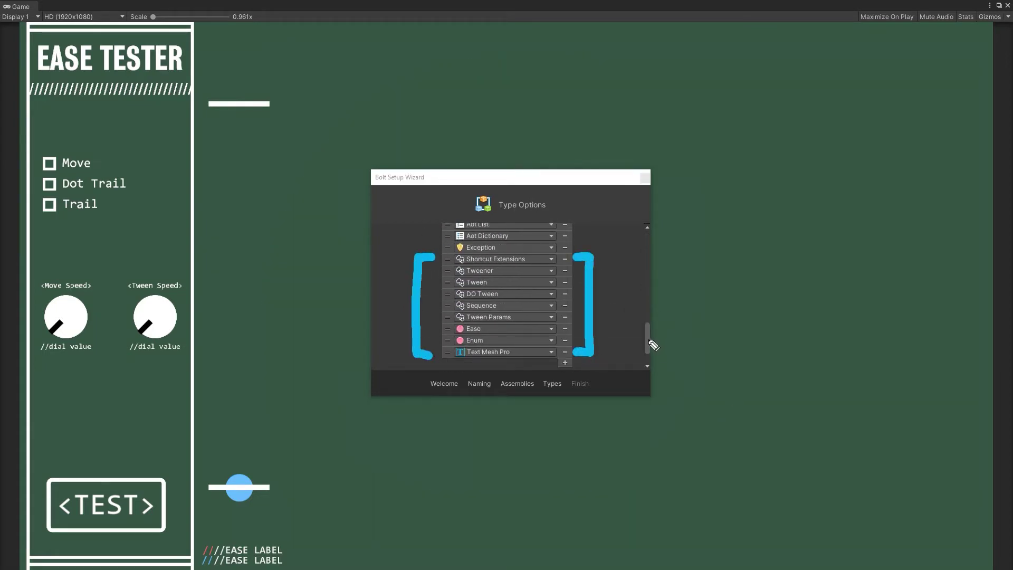
pyautogui.moveTo(548, 327); pyautogui.dragTo(515, 308)
# Point out the documentation section of the DOTween website.
pyautogui.moveTo(567, 383); pyautogui.dragTo(569, 393)
pyautogui.moveTo(416, 358); pyautogui.dragTo(441, 395)
pyautogui.moveTo(574, 371); pyautogui.dragTo(587, 377)
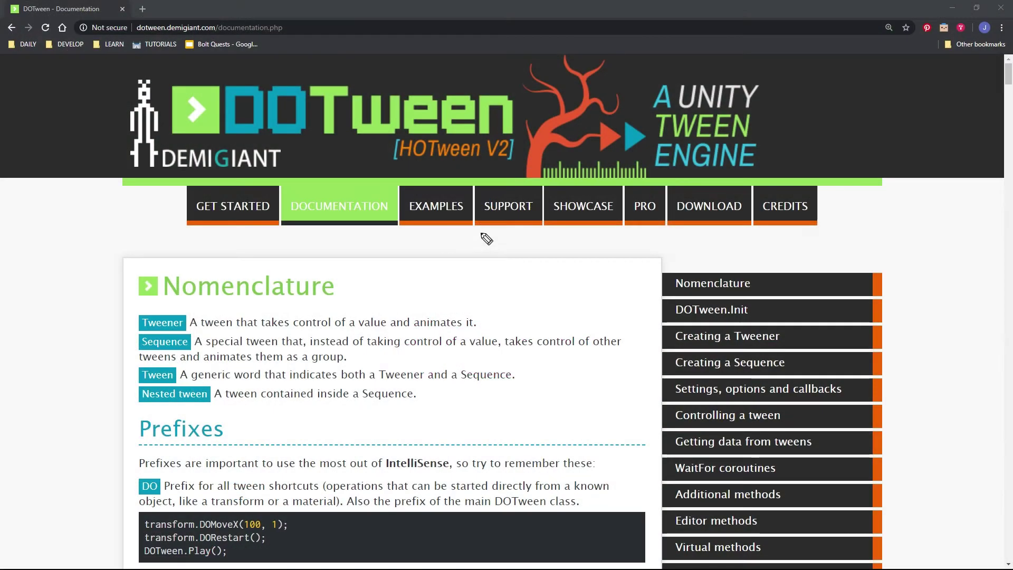
pyautogui.moveTo(373, 181)
pyautogui.mouseDown()
pyautogui.moveTo(419, 200)
pyautogui.moveTo(337, 174)
pyautogui.mouseUp()
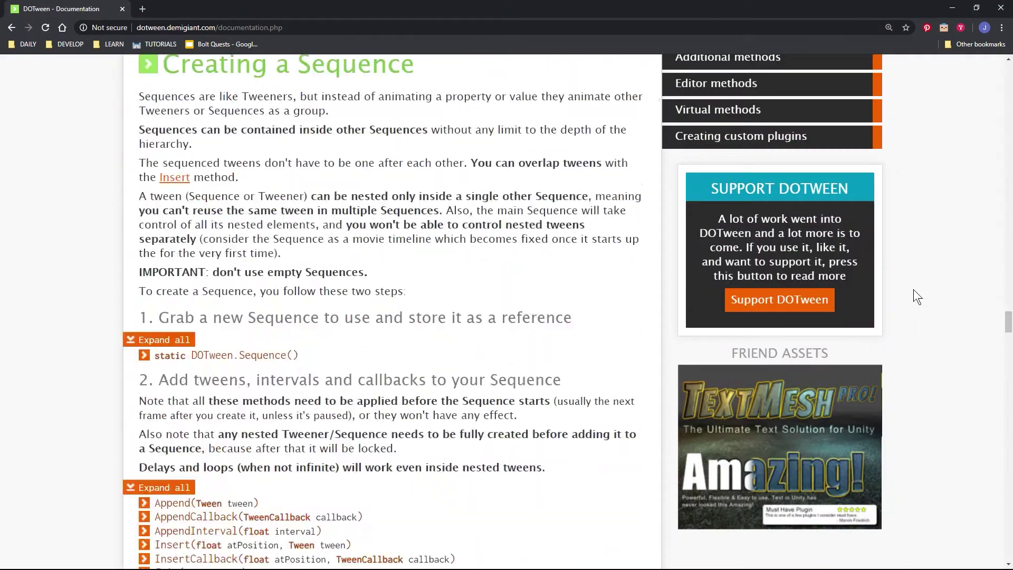
# Underline the TweenParams heading, its looping ease example, and the line applying it to another tween.
pyautogui.scroll(-10, 913, 289)
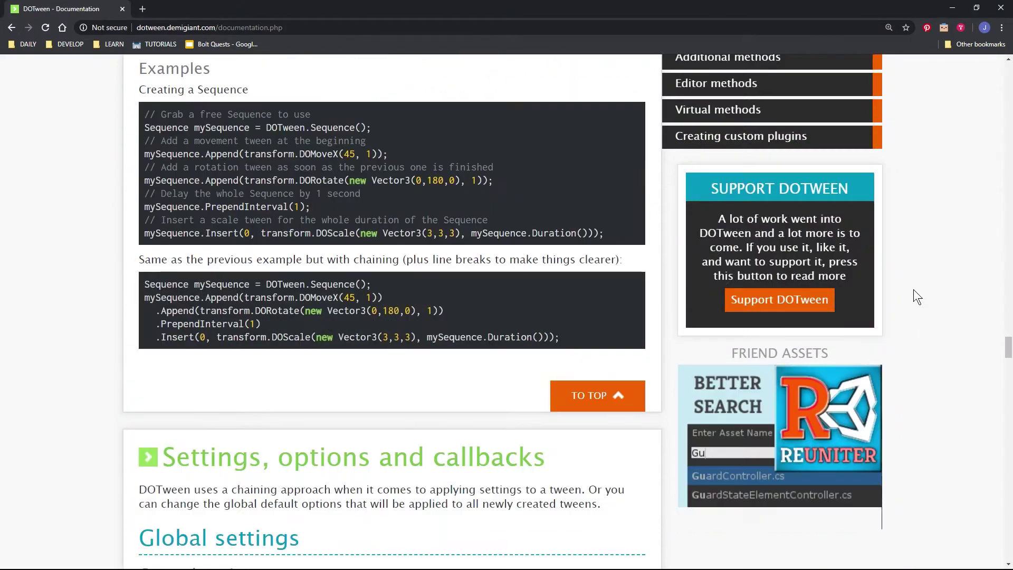
pyautogui.scroll(-10, 913, 289)
pyautogui.scroll(-10, 913, 289)
pyautogui.scroll(-10, 913, 289)
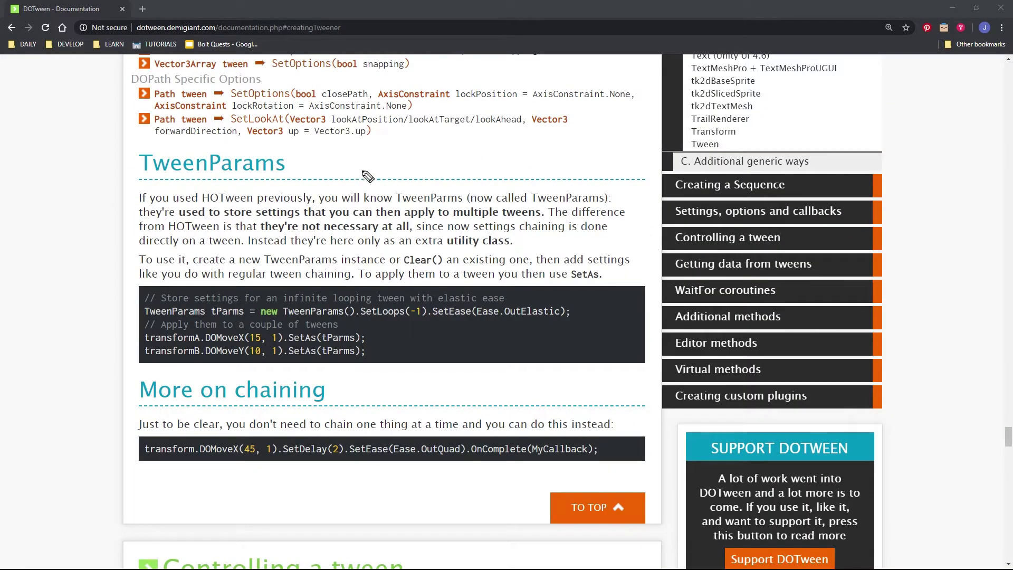
pyautogui.moveTo(235, 142)
pyautogui.mouseDown()
pyautogui.moveTo(263, 187)
pyautogui.moveTo(175, 146)
pyautogui.mouseUp()
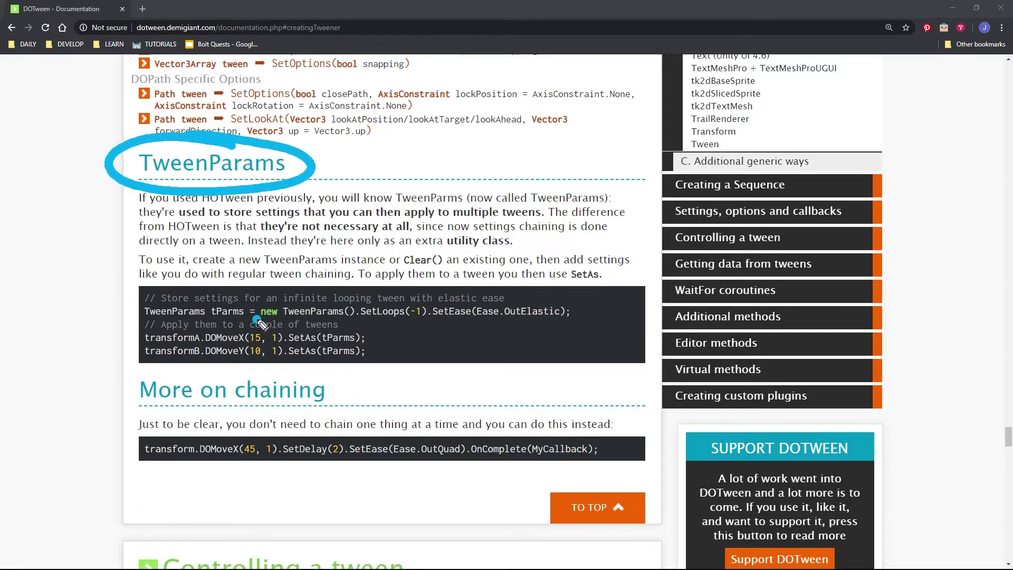
pyautogui.moveTo(257, 319); pyautogui.dragTo(570, 320)
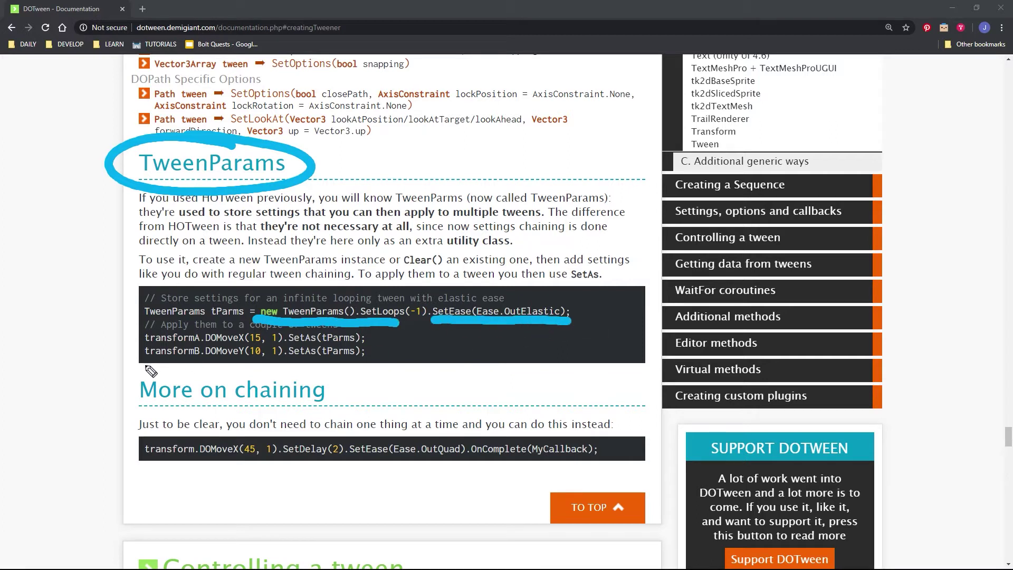
pyautogui.moveTo(142, 363); pyautogui.dragTo(376, 366)
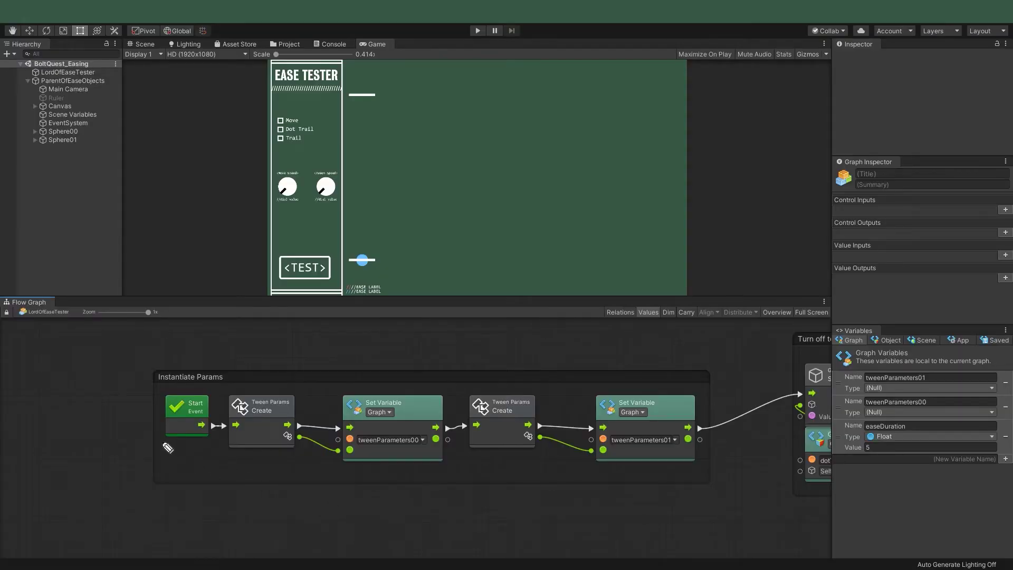
pyautogui.moveTo(161, 441); pyautogui.dragTo(216, 443)
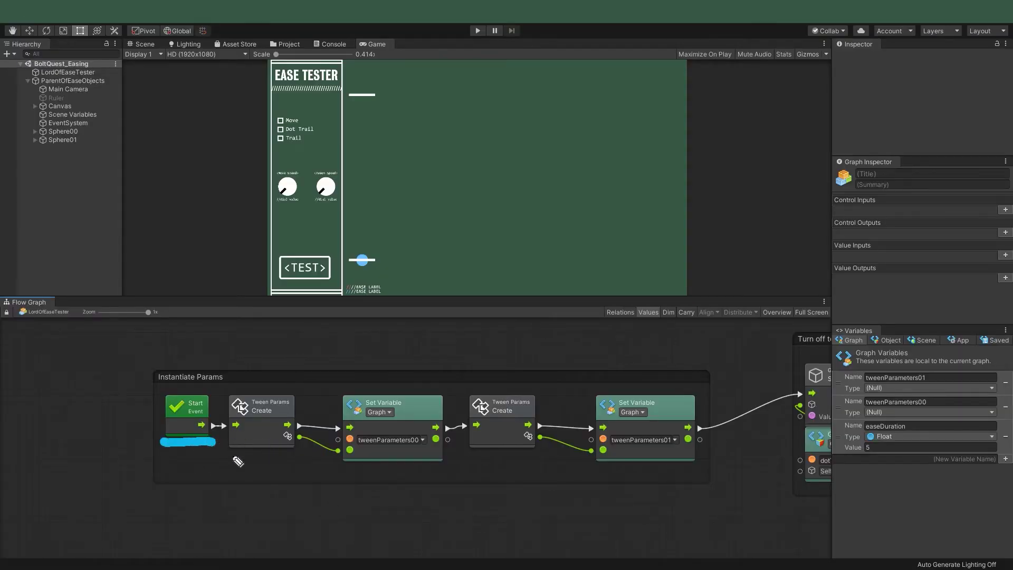
pyautogui.moveTo(224, 455); pyautogui.dragTo(294, 456)
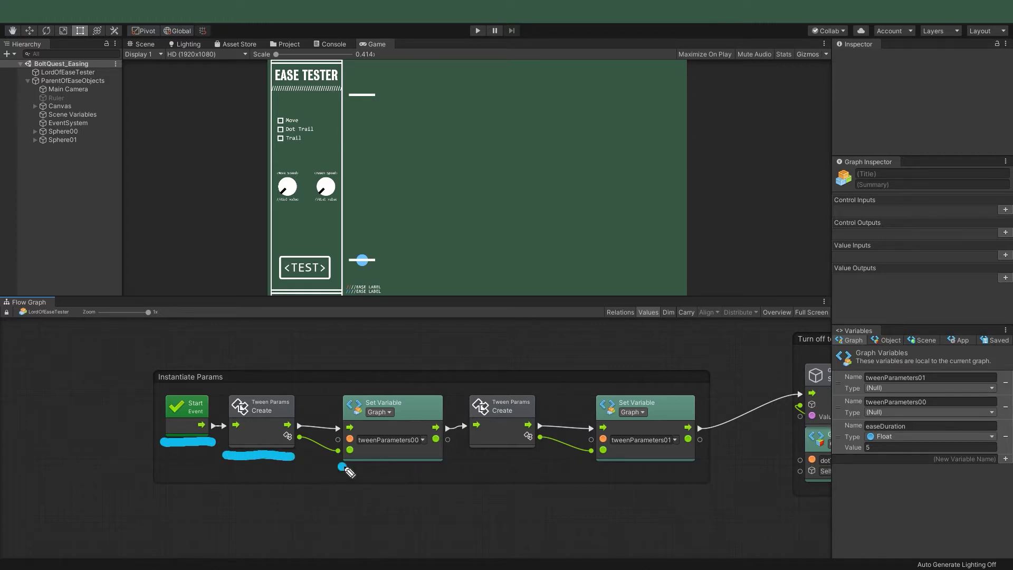
pyautogui.moveTo(343, 467); pyautogui.dragTo(445, 469)
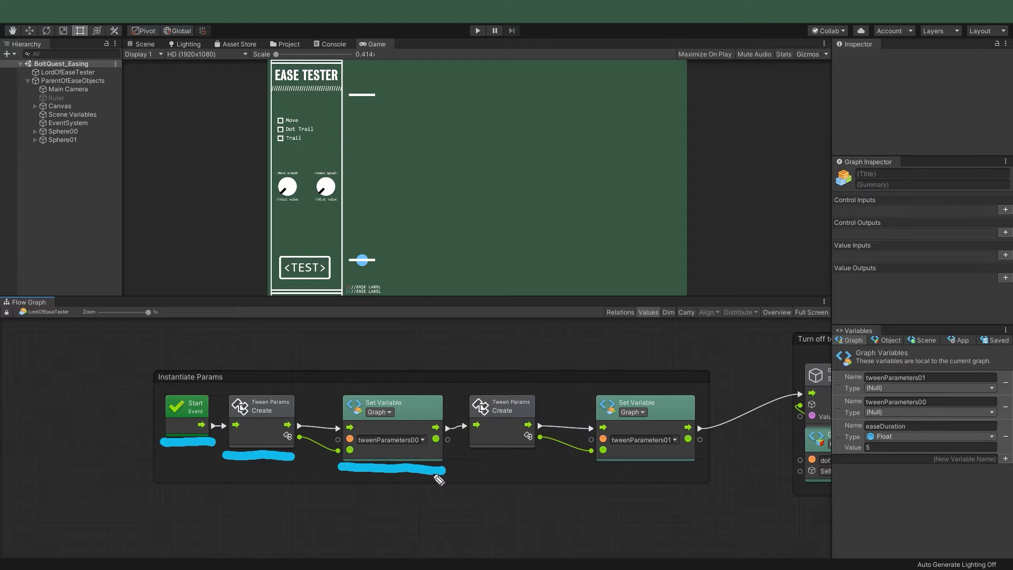
pyautogui.moveTo(409, 397)
pyautogui.mouseDown()
pyautogui.moveTo(274, 365)
pyautogui.moveTo(279, 378)
pyautogui.mouseUp()
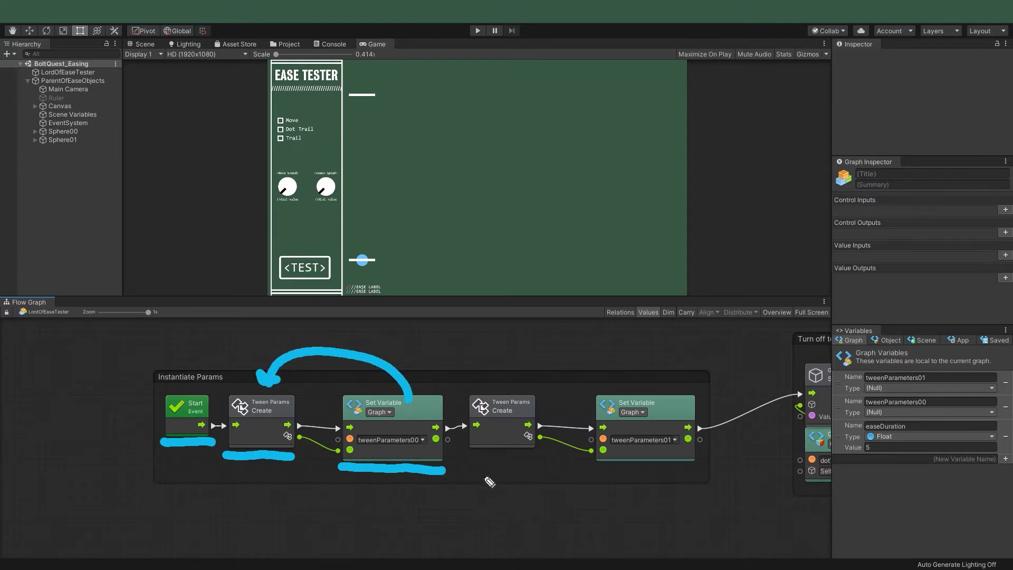
pyautogui.moveTo(404, 472)
pyautogui.mouseDown()
pyautogui.moveTo(395, 470)
pyautogui.moveTo(396, 522)
pyautogui.mouseUp()
pyautogui.moveTo(314, 525); pyautogui.dragTo(493, 523)
pyautogui.moveTo(416, 525)
pyautogui.mouseDown()
pyautogui.moveTo(405, 496)
pyautogui.moveTo(438, 501)
pyautogui.mouseUp()
pyautogui.moveTo(339, 395); pyautogui.dragTo(443, 394)
pyautogui.moveTo(337, 393); pyautogui.dragTo(447, 390)
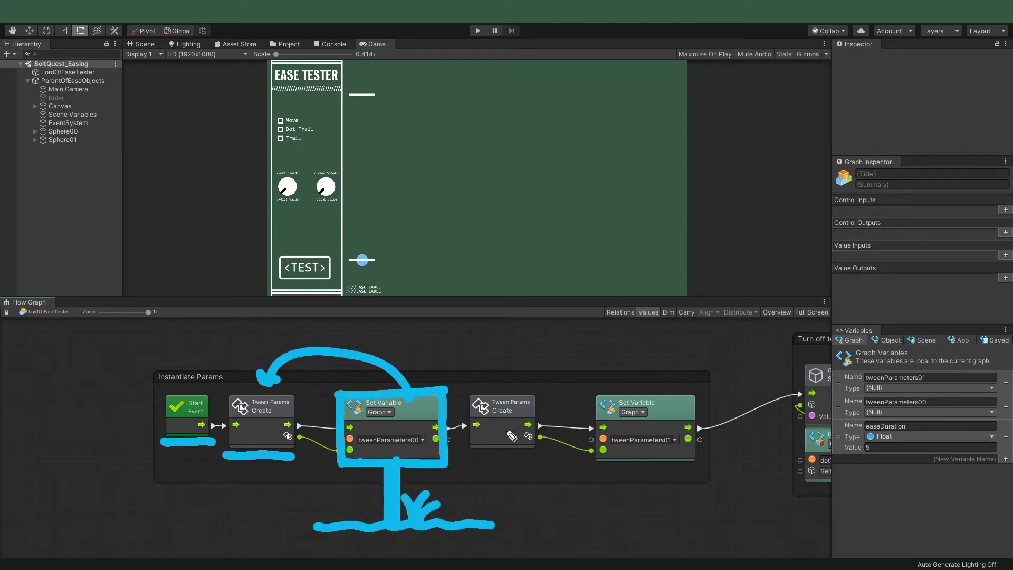
pyautogui.moveTo(353, 510); pyautogui.dragTo(370, 521)
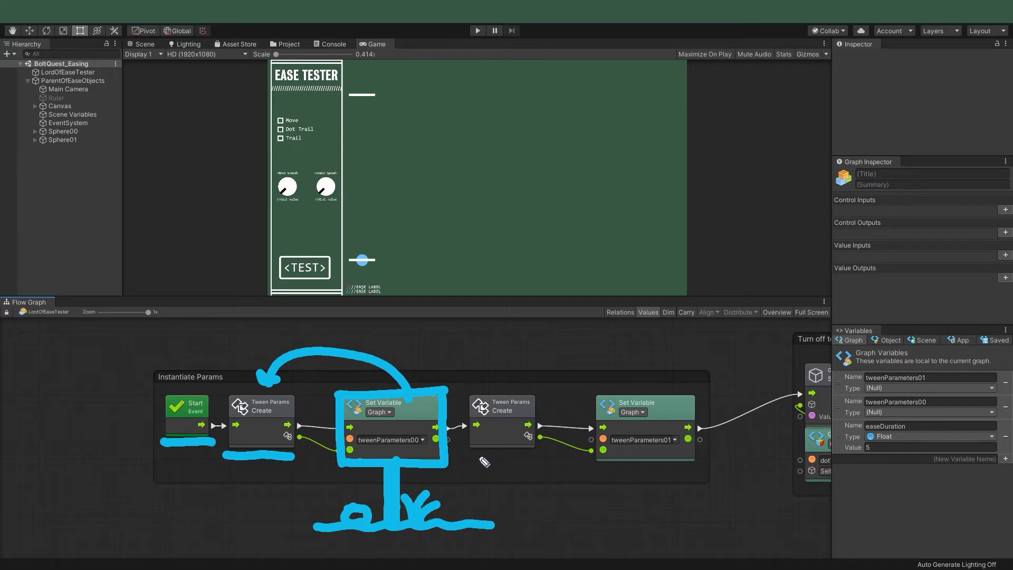
pyautogui.moveTo(469, 454); pyautogui.dragTo(543, 451)
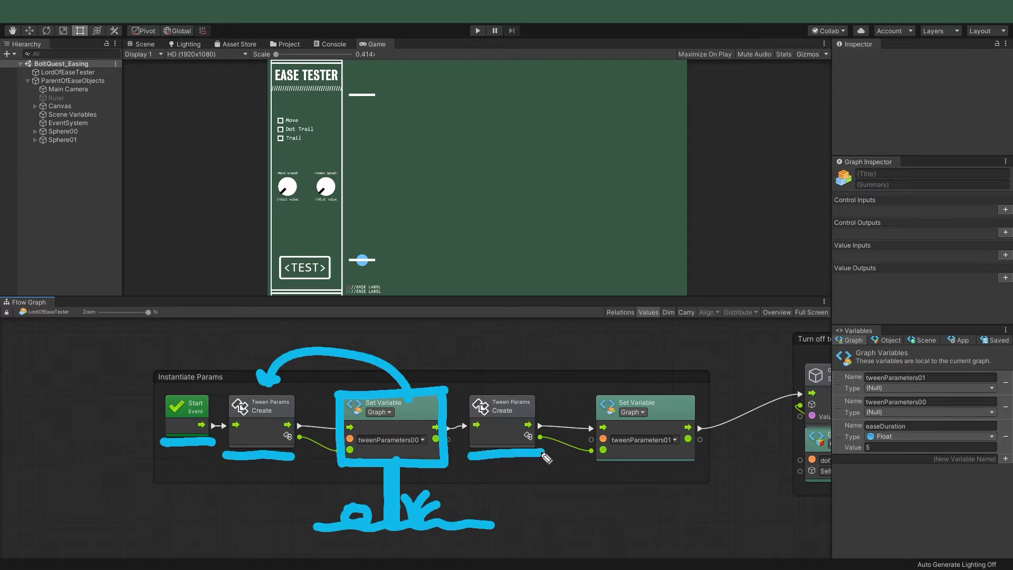
pyautogui.moveTo(467, 468); pyautogui.dragTo(545, 468)
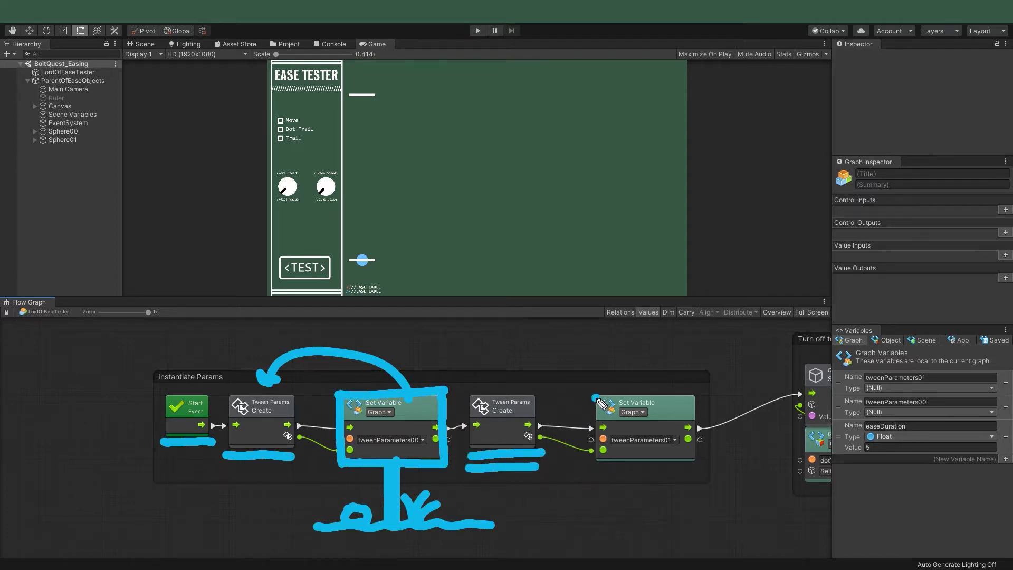
pyautogui.moveTo(599, 393); pyautogui.dragTo(606, 391)
pyautogui.moveTo(653, 465); pyautogui.dragTo(645, 518)
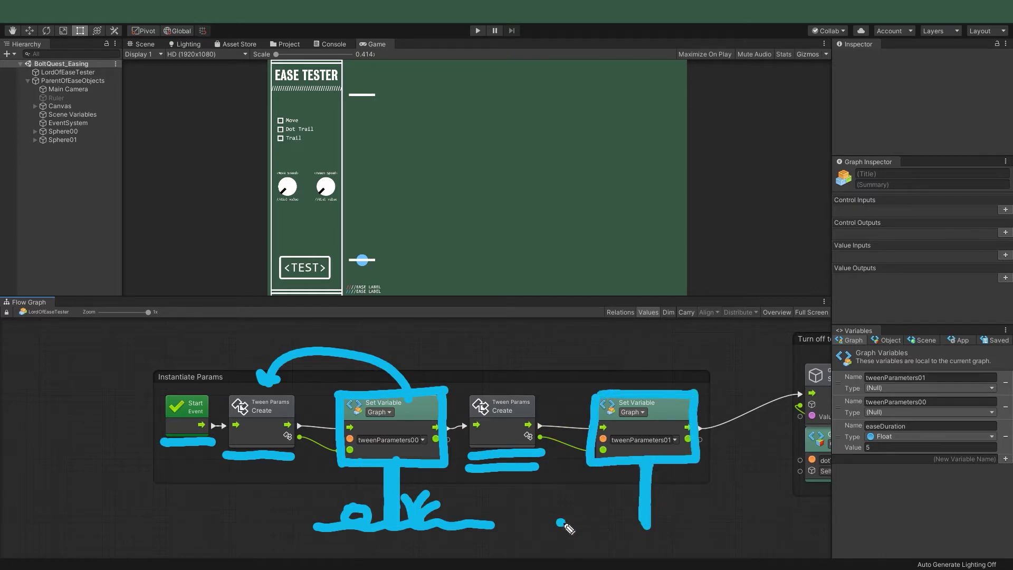
pyautogui.moveTo(559, 523); pyautogui.dragTo(744, 521)
pyautogui.moveTo(622, 503); pyautogui.dragTo(625, 506)
pyautogui.moveTo(666, 485)
pyautogui.mouseDown()
pyautogui.moveTo(664, 522)
pyautogui.moveTo(696, 522)
pyautogui.mouseUp()
pyautogui.moveTo(652, 390)
pyautogui.mouseDown()
pyautogui.moveTo(504, 393)
pyautogui.moveTo(524, 388)
pyautogui.mouseUp()
pyautogui.moveTo(853, 376); pyautogui.dragTo(825, 430)
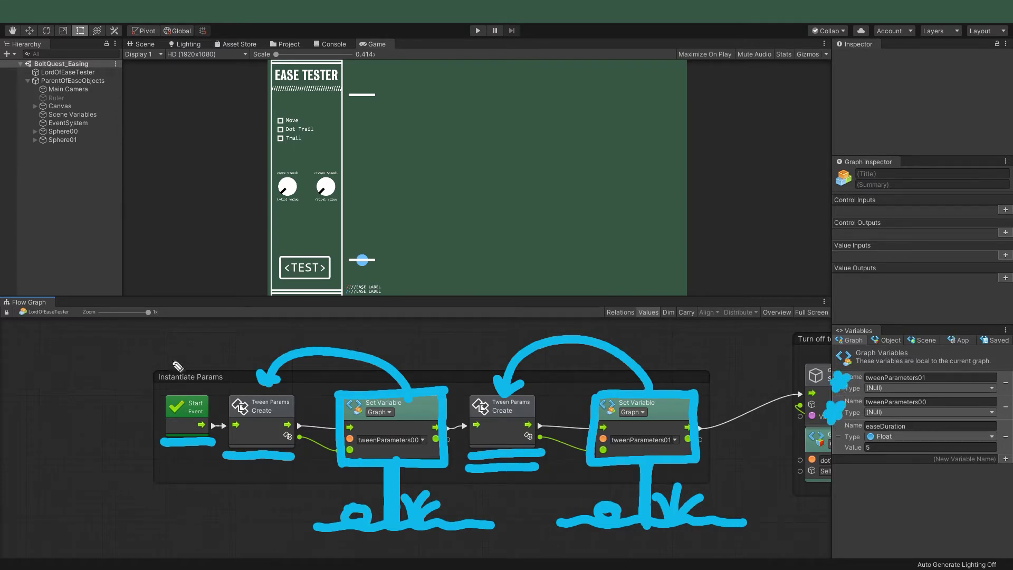
pyautogui.moveTo(85, 133)
pyautogui.mouseDown()
pyautogui.moveTo(98, 125)
pyautogui.moveTo(102, 136)
pyautogui.mouseUp()
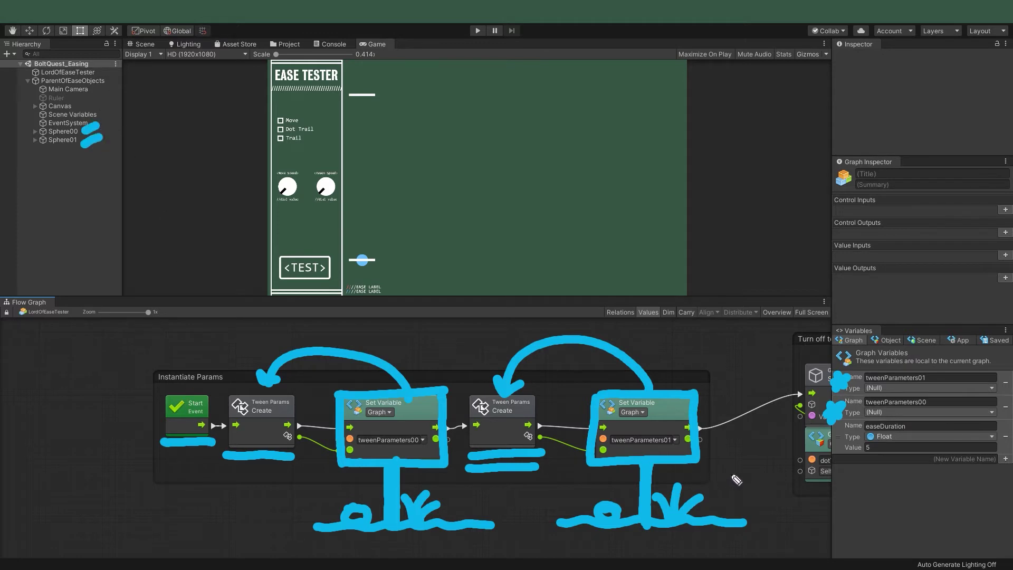
# Annotate the tweenParameters00 Get Variable, its In Sine ease and the two Float values.
pyautogui.moveTo(163, 426); pyautogui.dragTo(269, 433)
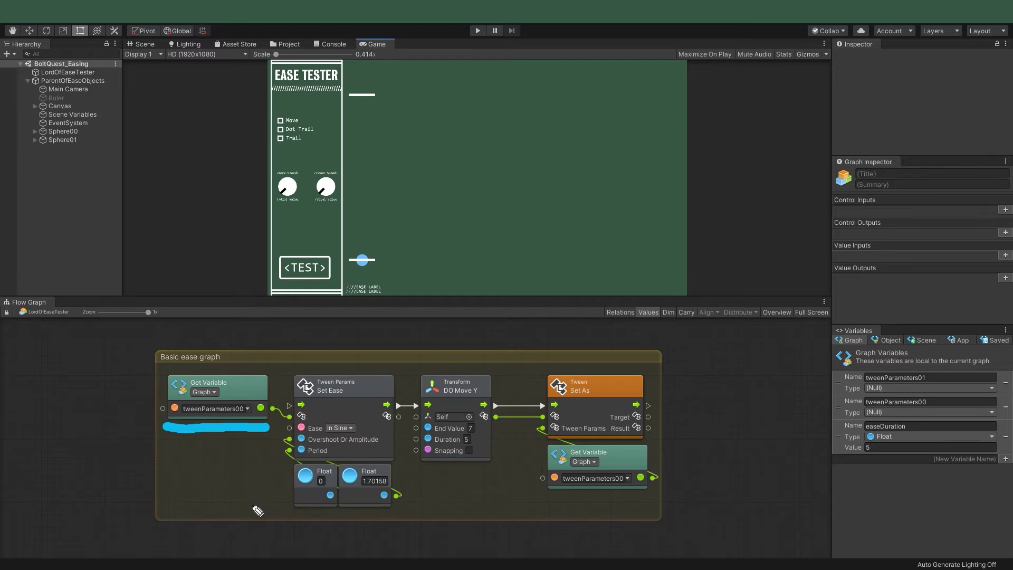
pyautogui.moveTo(359, 429); pyautogui.dragTo(380, 422)
pyautogui.moveTo(289, 514); pyautogui.dragTo(417, 522)
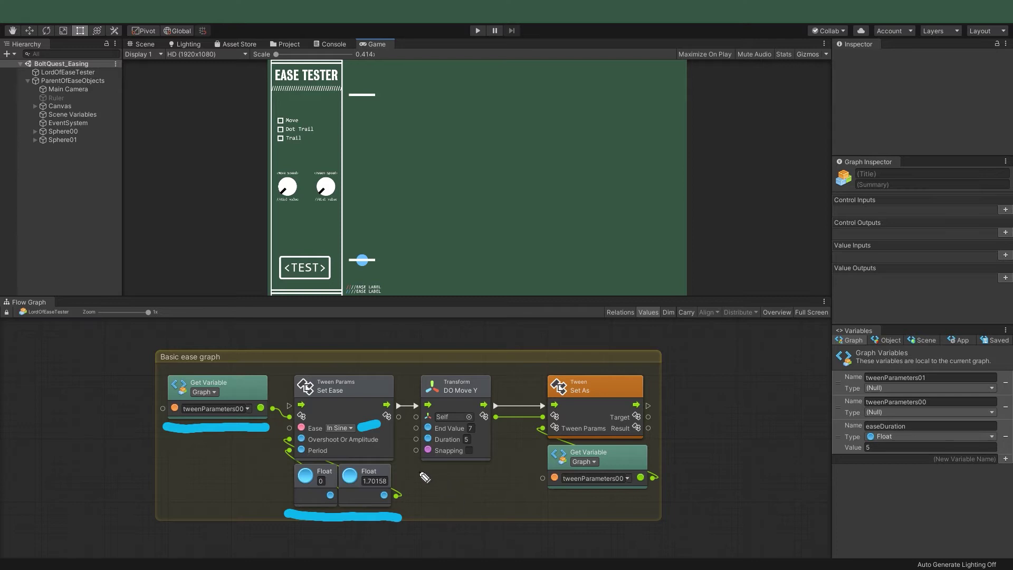
# Underline DO Move Y and its links to the Set As node, undoing one stray stroke.
pyautogui.moveTo(414, 469); pyautogui.dragTo(498, 475)
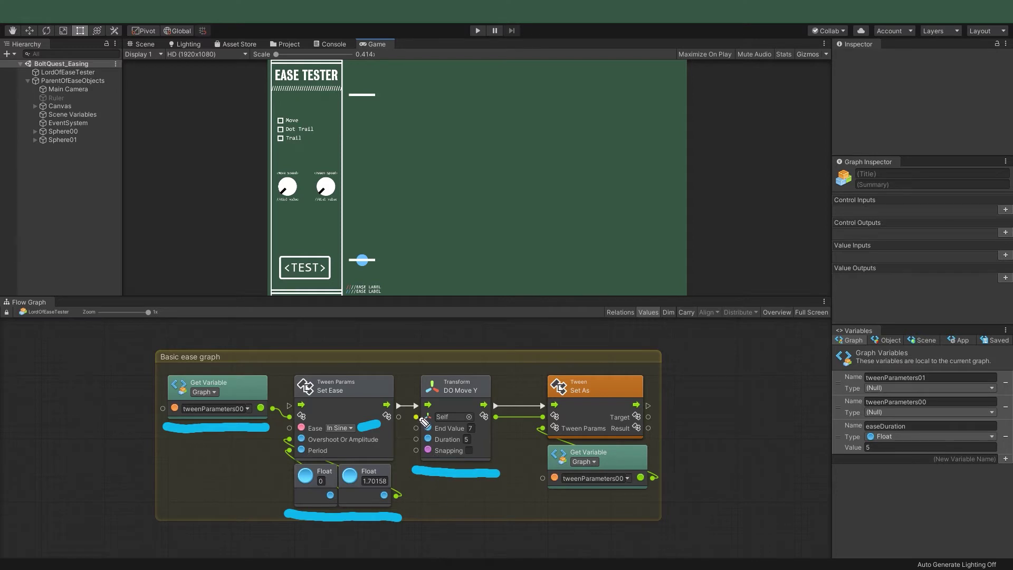
pyautogui.moveTo(422, 414); pyautogui.dragTo(417, 419)
pyautogui.moveTo(546, 397); pyautogui.dragTo(653, 405)
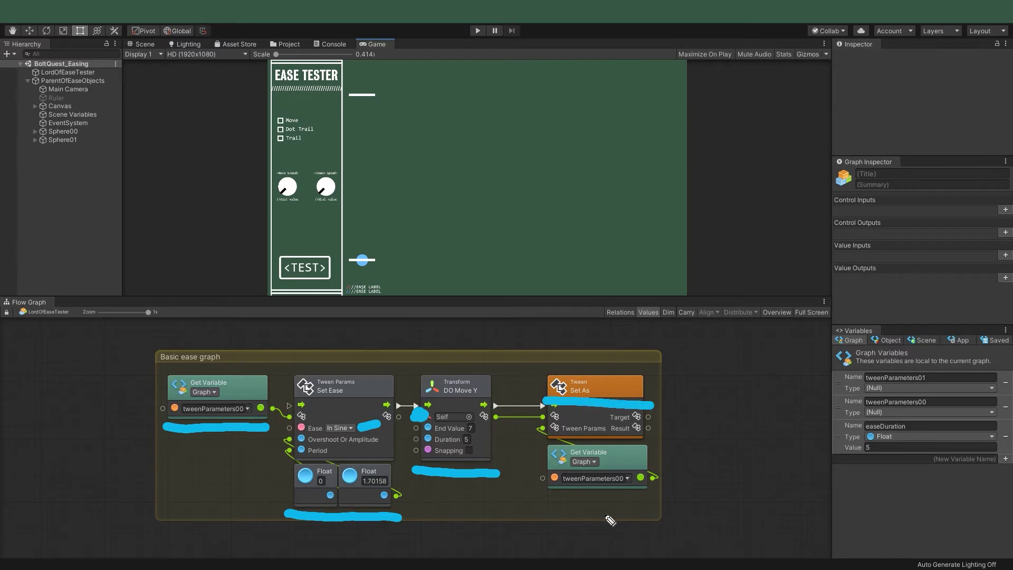
pyautogui.hotkey('ctrl', 'z')
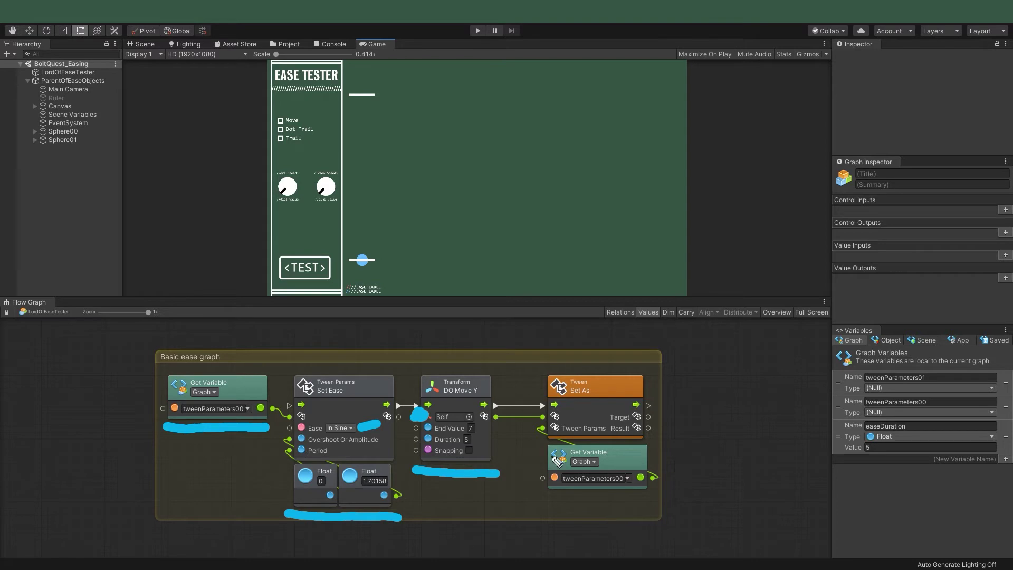
pyautogui.moveTo(494, 422); pyautogui.dragTo(533, 424)
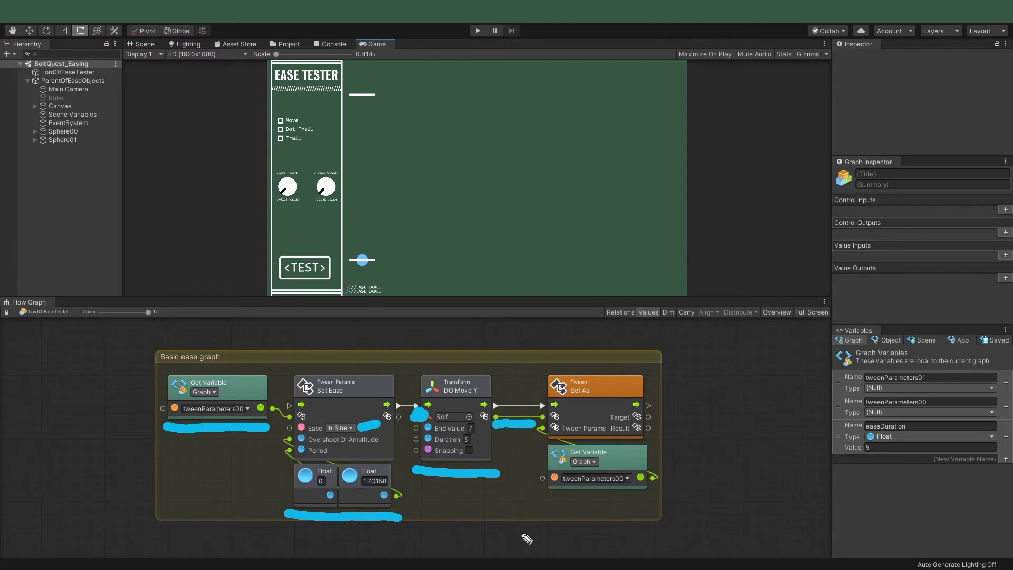
pyautogui.moveTo(635, 461); pyautogui.dragTo(597, 437)
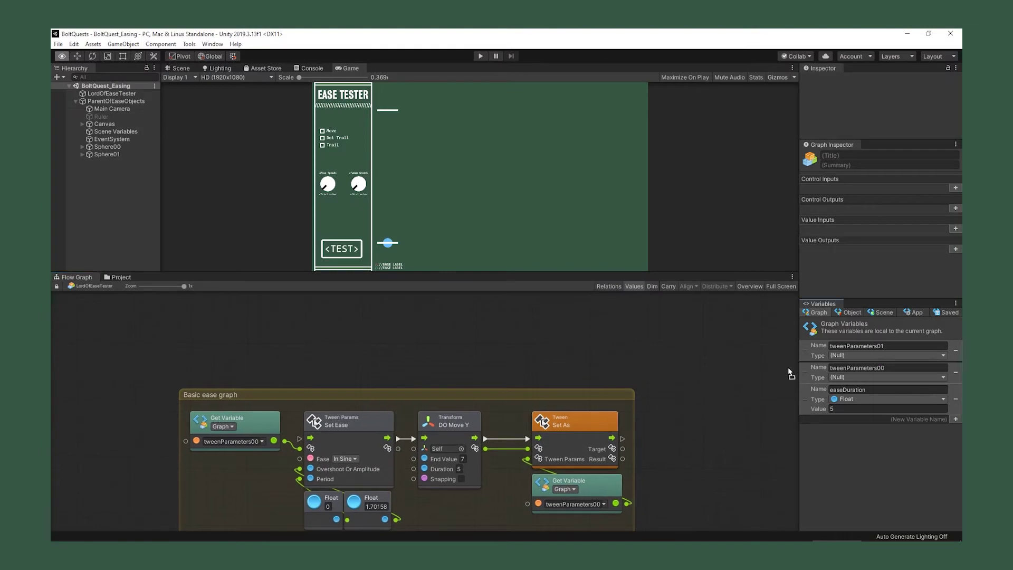
pyautogui.keyDown('alt'); pyautogui.moveTo(796, 368); pyautogui.dragTo(440, 326); pyautogui.keyUp('alt')
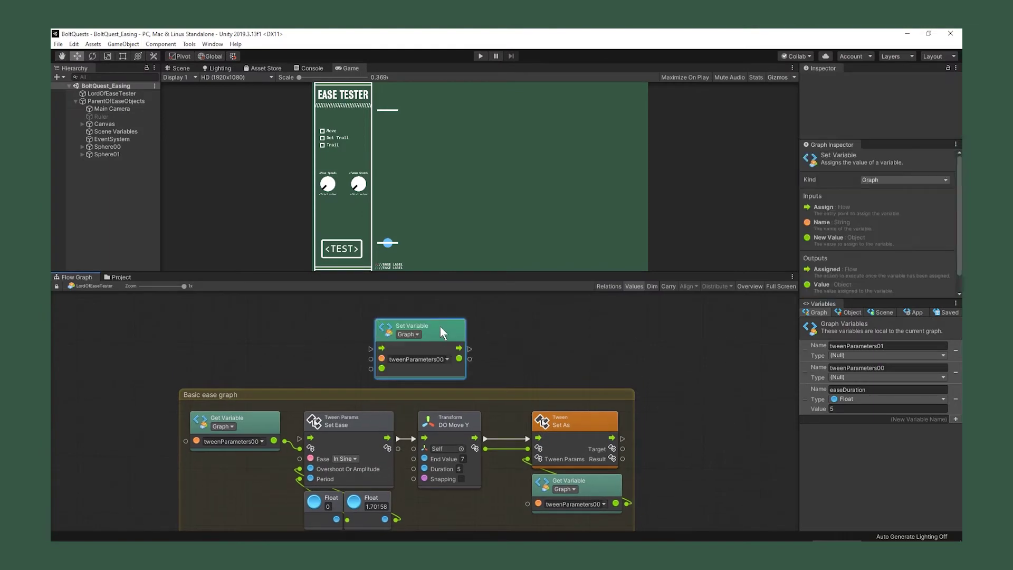
pyautogui.moveTo(397, 447); pyautogui.dragTo(378, 335)
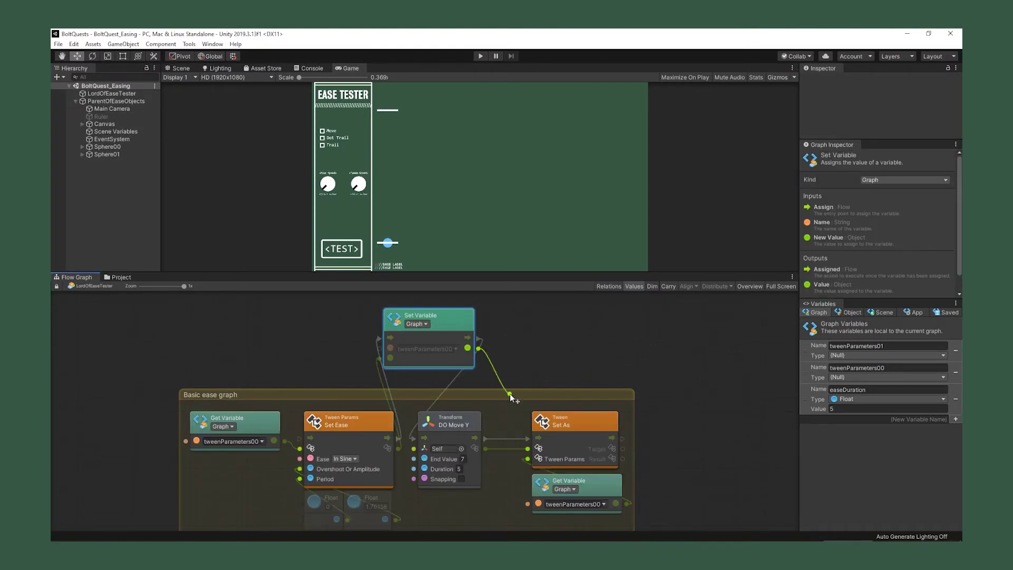
pyautogui.moveTo(478, 348); pyautogui.dragTo(530, 459)
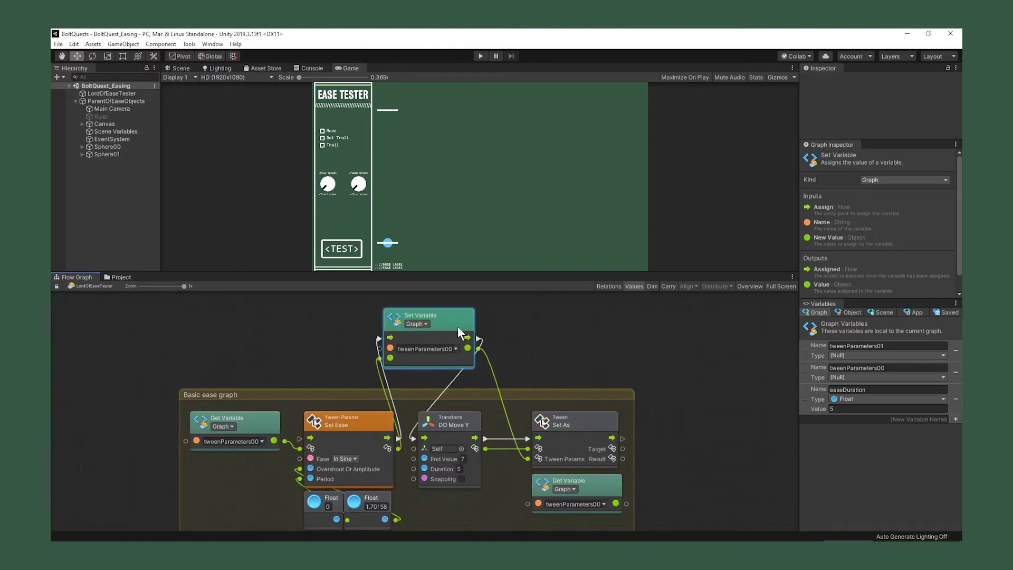
pyautogui.hotkey('ctrl', 'z')
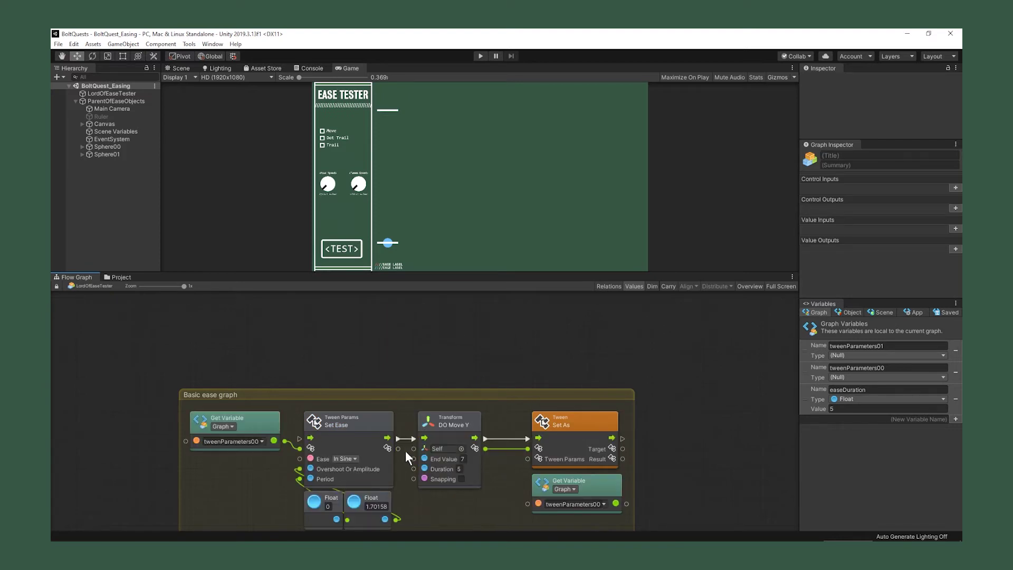
pyautogui.moveTo(687, 200)
pyautogui.mouseDown()
pyautogui.moveTo(759, 192)
pyautogui.moveTo(724, 277)
pyautogui.mouseUp()
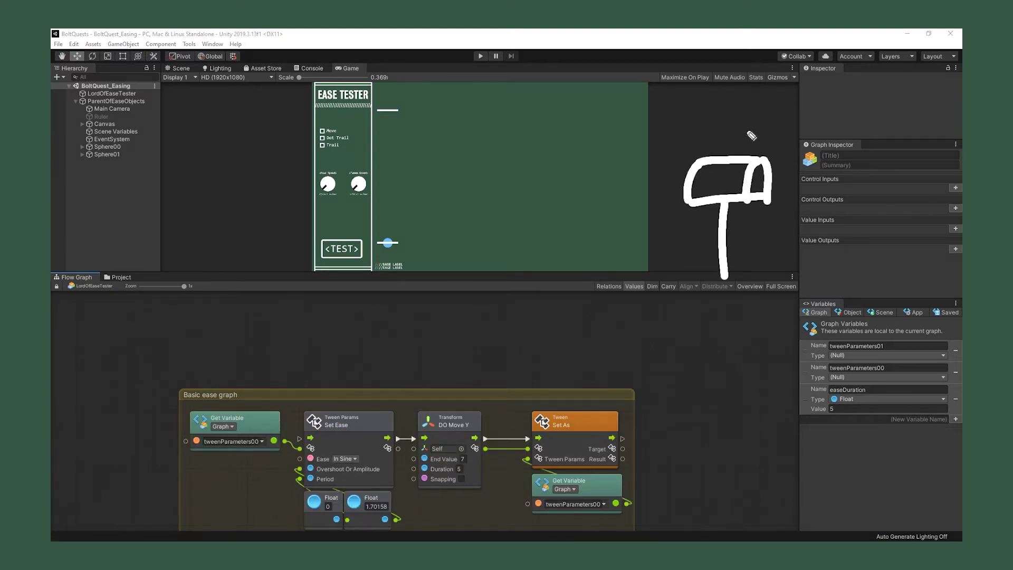
pyautogui.moveTo(702, 182)
pyautogui.mouseDown()
pyautogui.moveTo(722, 174)
pyautogui.moveTo(741, 192)
pyautogui.mouseUp()
pyautogui.moveTo(465, 153); pyautogui.dragTo(462, 229)
pyautogui.moveTo(443, 147); pyautogui.dragTo(598, 141)
pyautogui.moveTo(609, 236); pyautogui.dragTo(626, 140)
pyautogui.moveTo(443, 143); pyautogui.dragTo(612, 122)
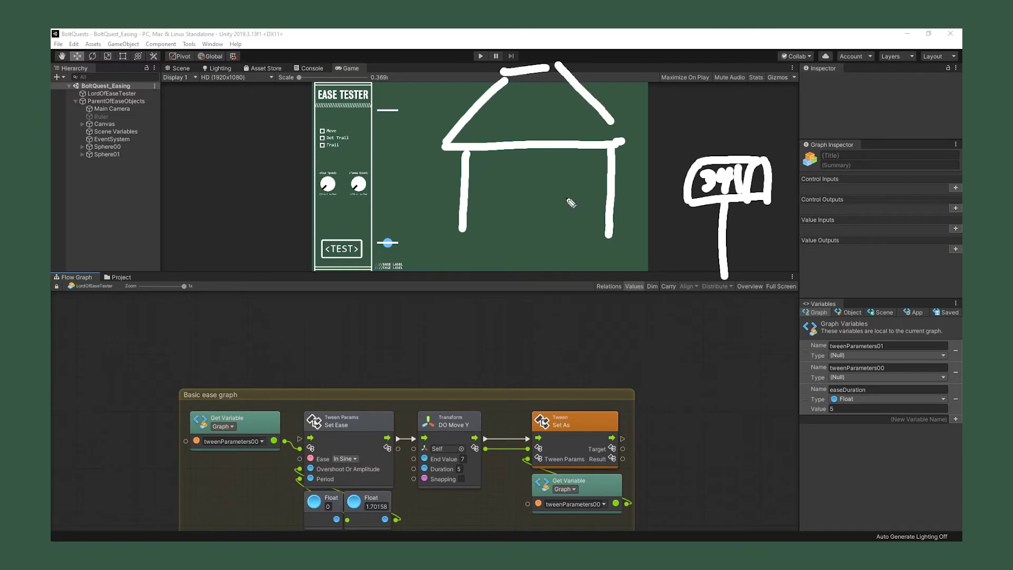
pyautogui.moveTo(548, 227); pyautogui.dragTo(575, 227)
pyautogui.moveTo(442, 236); pyautogui.dragTo(612, 232)
pyautogui.moveTo(482, 187); pyautogui.dragTo(524, 163)
pyautogui.moveTo(458, 227); pyautogui.dragTo(525, 227)
pyautogui.moveTo(589, 224)
pyautogui.mouseDown()
pyautogui.moveTo(633, 213)
pyautogui.moveTo(614, 227)
pyautogui.mouseUp()
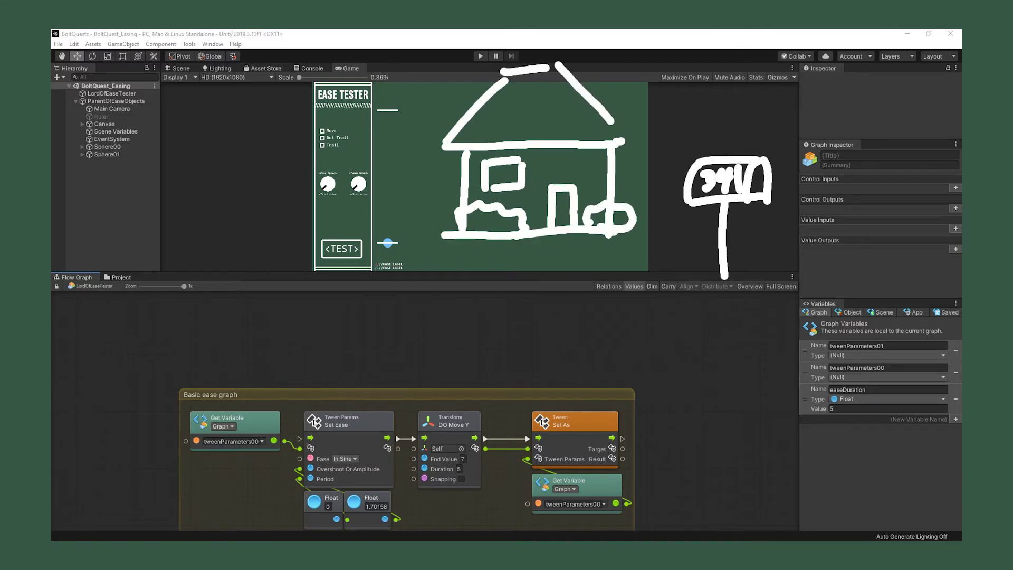
pyautogui.moveTo(343, 224)
pyautogui.mouseDown()
pyautogui.moveTo(222, 247)
pyautogui.moveTo(273, 255)
pyautogui.moveTo(248, 226)
pyautogui.mouseUp()
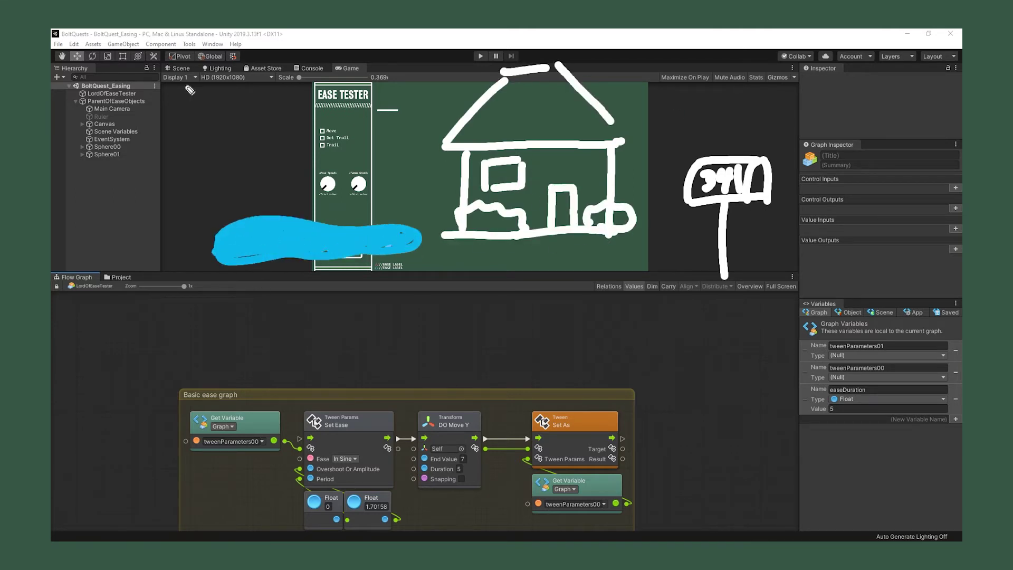
pyautogui.moveTo(299, 196); pyautogui.dragTo(295, 174)
pyautogui.moveTo(248, 168); pyautogui.dragTo(296, 156)
pyautogui.moveTo(285, 211); pyautogui.dragTo(287, 240)
pyautogui.moveTo(285, 227); pyautogui.dragTo(330, 229)
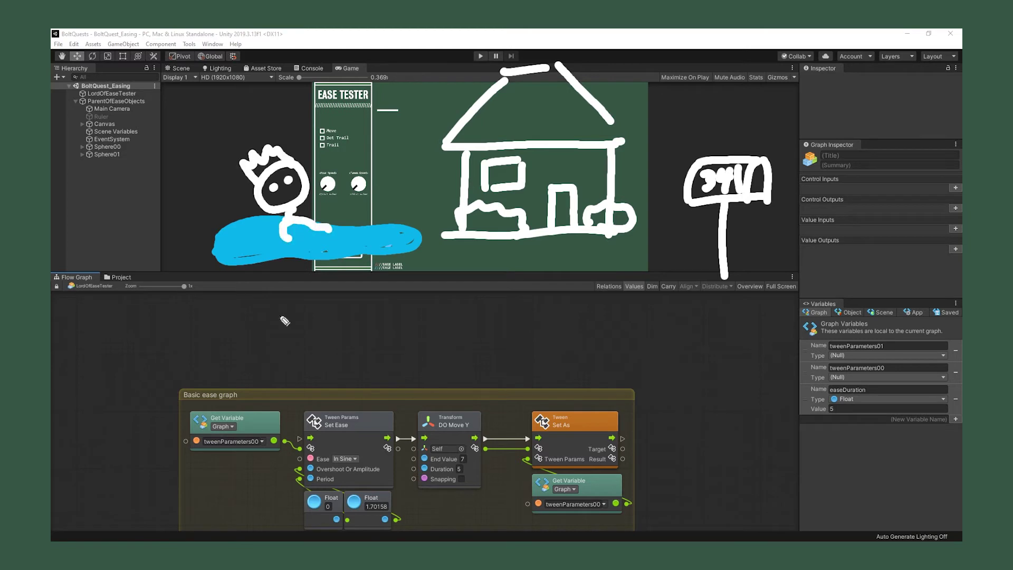
pyautogui.moveTo(285, 321)
pyautogui.mouseDown()
pyautogui.moveTo(280, 211)
pyautogui.moveTo(571, 183)
pyautogui.moveTo(727, 211)
pyautogui.mouseUp()
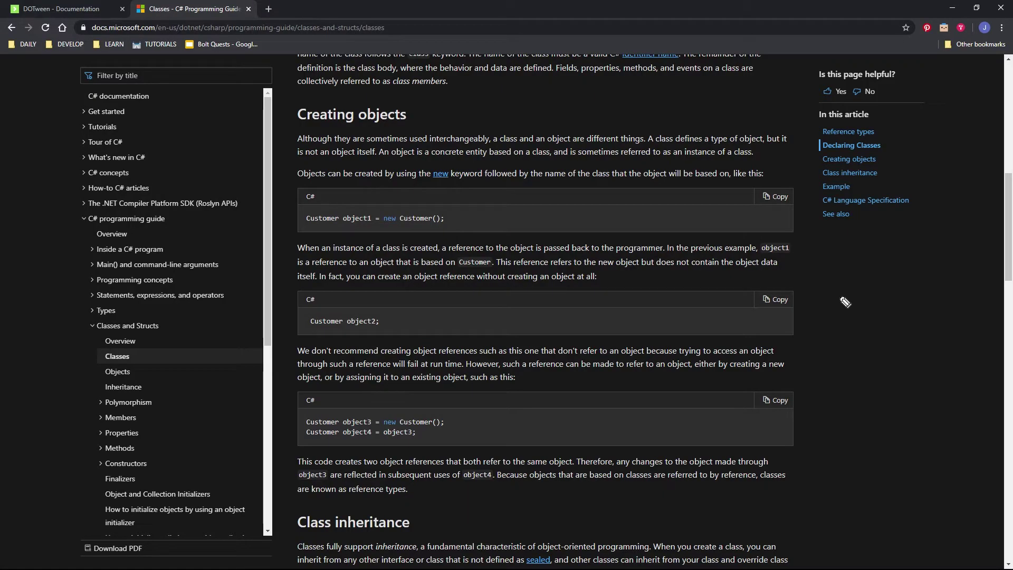
# Mark the docs address, the C# guide's Classes and Structs entry, and the Creating objects heading.
pyautogui.moveTo(92, 46); pyautogui.dragTo(405, 42)
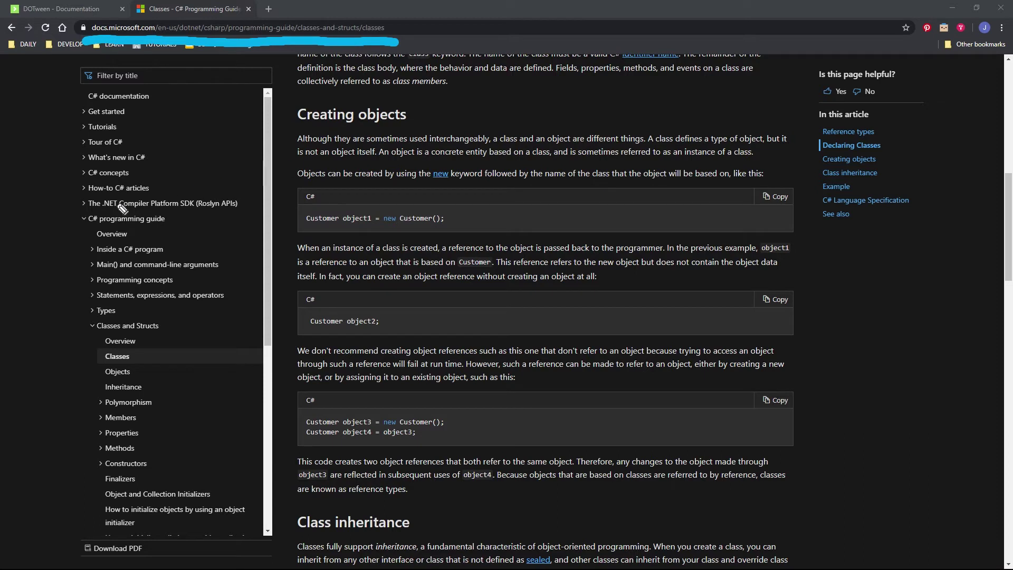
pyautogui.moveTo(37, 217); pyautogui.dragTo(65, 216)
pyautogui.click(49, 323)
pyautogui.moveTo(51, 323)
pyautogui.mouseDown()
pyautogui.moveTo(76, 322)
pyautogui.moveTo(82, 354)
pyautogui.mouseUp()
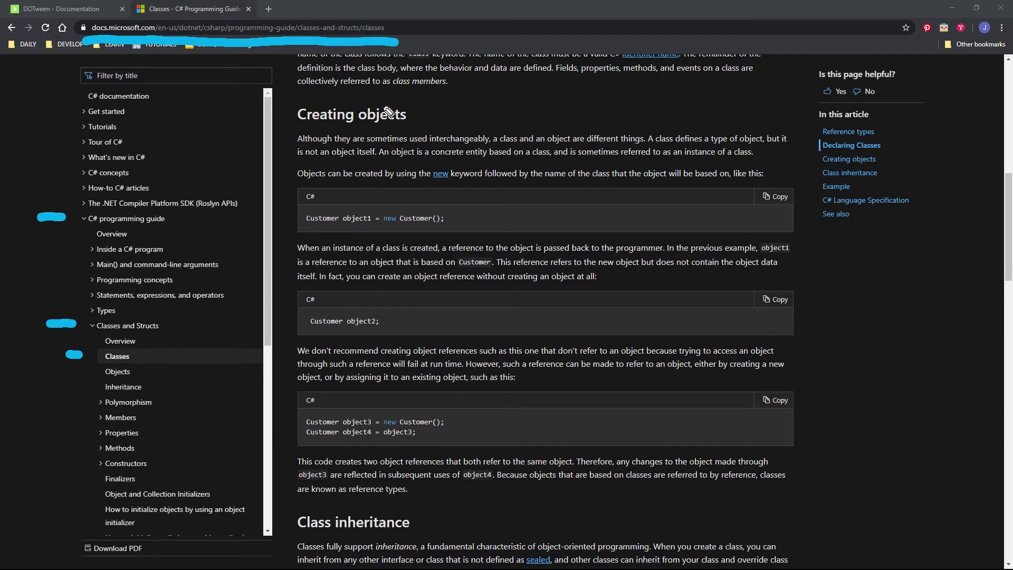
pyautogui.moveTo(427, 122); pyautogui.dragTo(428, 108)
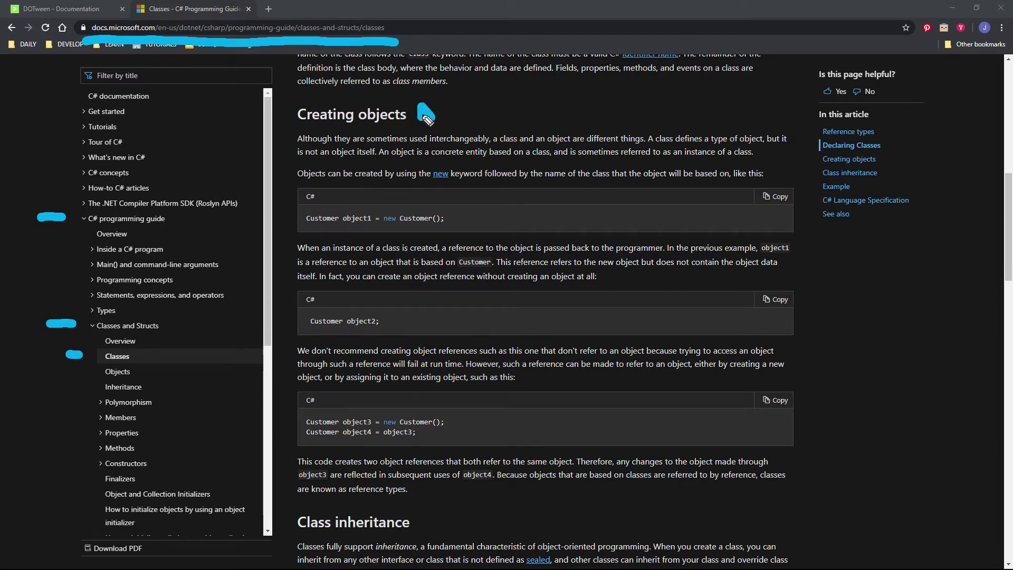
pyautogui.moveTo(275, 105)
pyautogui.mouseDown()
pyautogui.moveTo(285, 121)
pyautogui.moveTo(272, 129)
pyautogui.mouseUp()
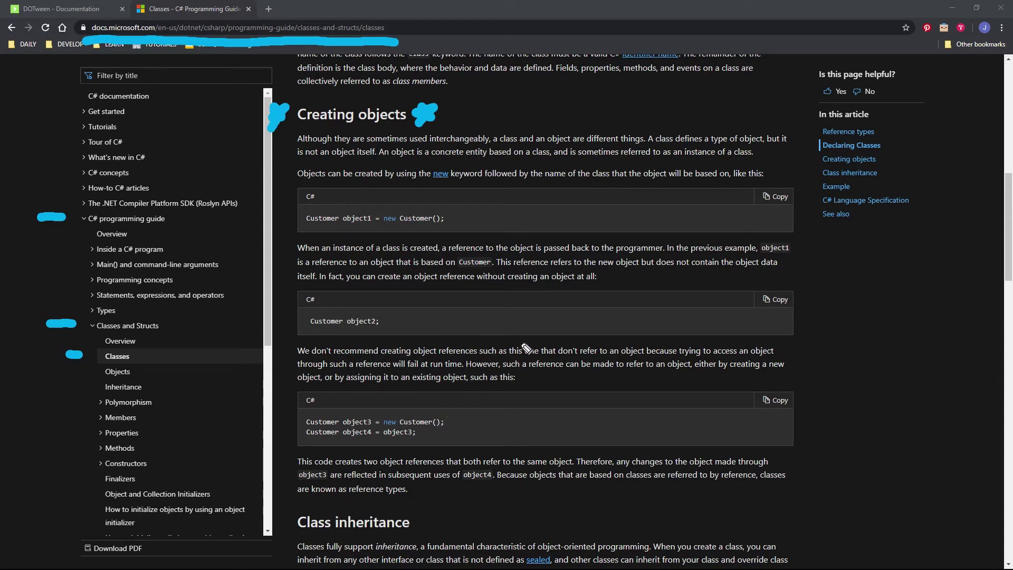
# Highlight the object-reference sentences, sketch an arrow with question marks, then clear all annotations.
pyautogui.moveTo(509, 261); pyautogui.dragTo(781, 264)
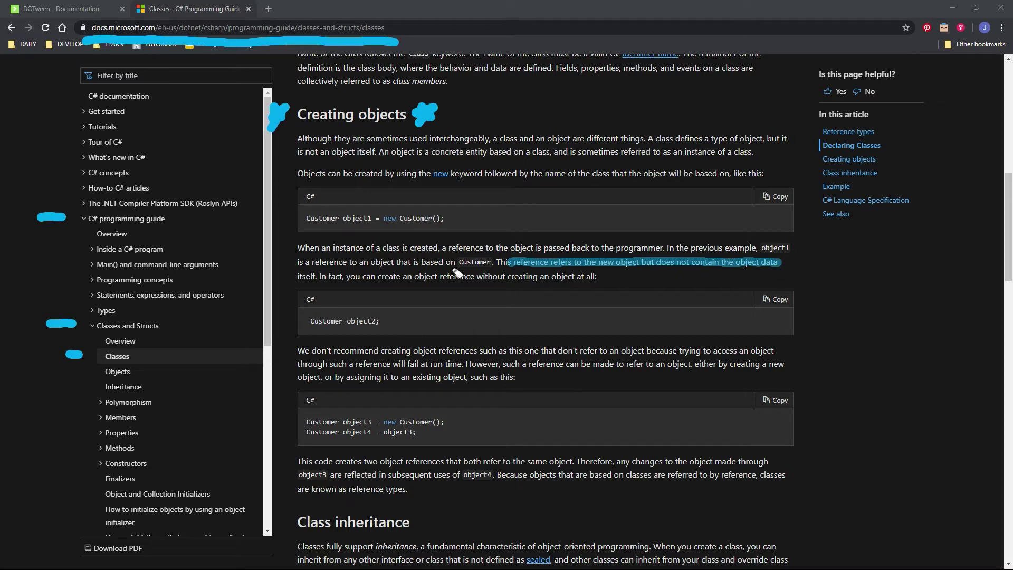
pyautogui.moveTo(291, 276); pyautogui.dragTo(332, 277)
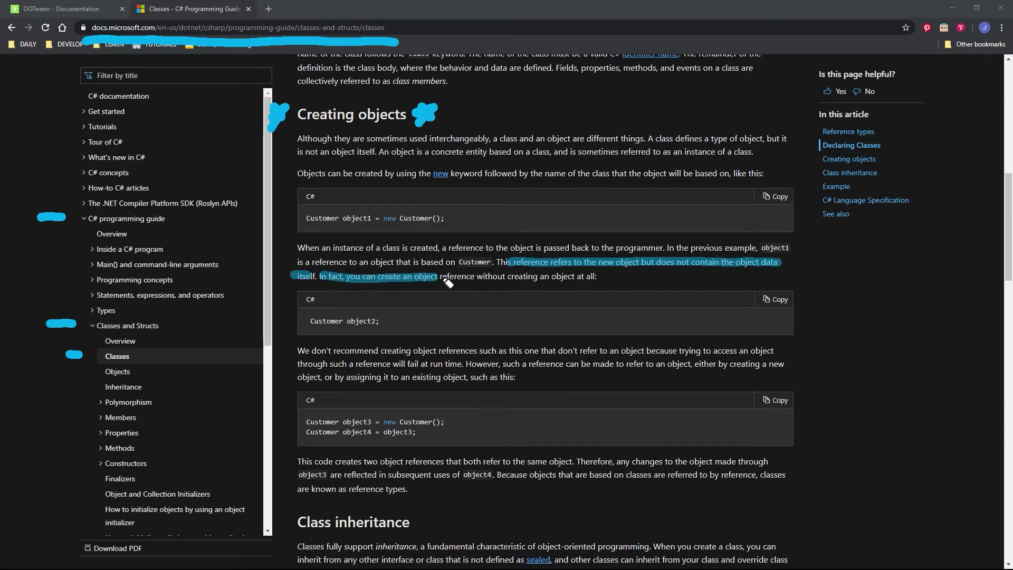
pyautogui.moveTo(444, 279); pyautogui.dragTo(610, 277)
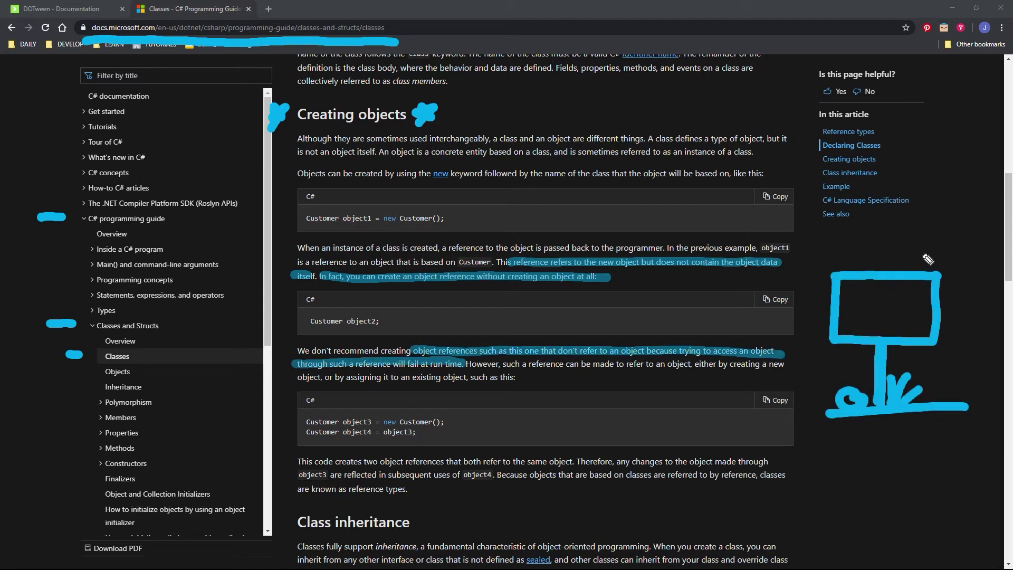
pyautogui.moveTo(891, 257)
pyautogui.mouseDown()
pyautogui.moveTo(932, 213)
pyautogui.moveTo(959, 214)
pyautogui.mouseUp()
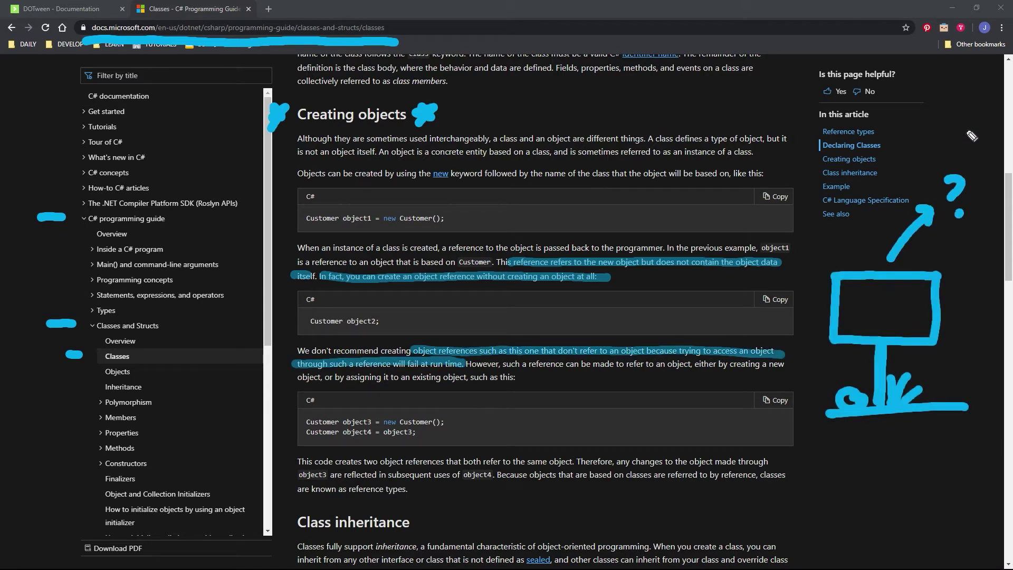
pyautogui.moveTo(965, 132); pyautogui.dragTo(974, 154)
pyautogui.moveTo(920, 143); pyautogui.dragTo(937, 157)
pyautogui.moveTo(966, 252); pyautogui.dragTo(978, 269)
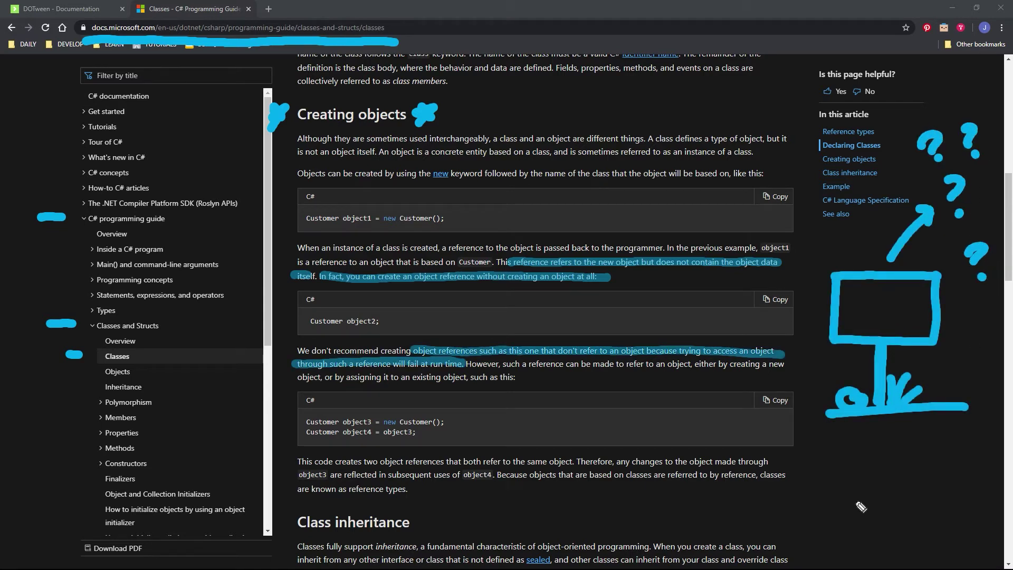
pyautogui.press('e')
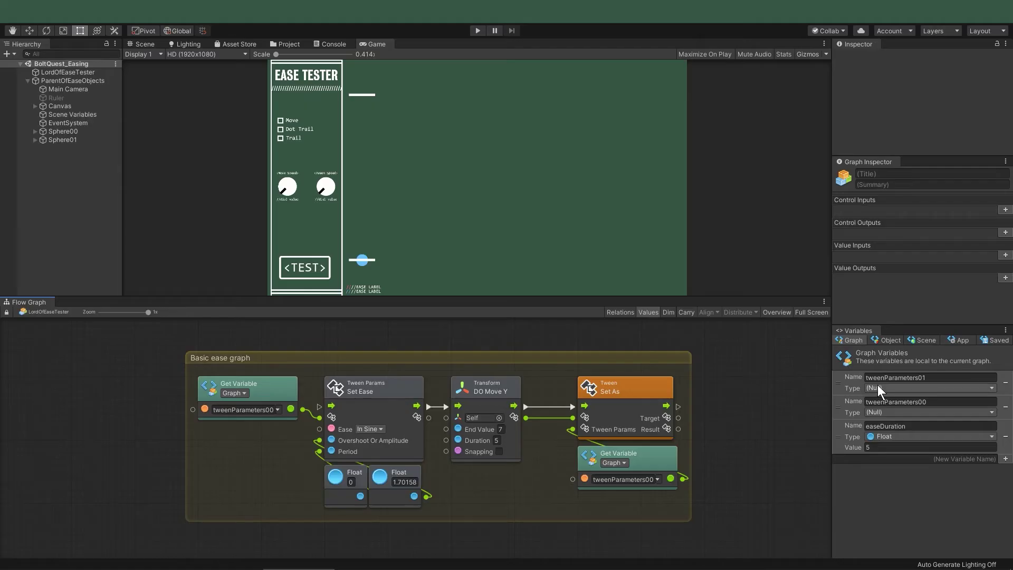
# Set tweenParameters01 and tweenParameters00 to type Tween Params, then enter Play mode.
pyautogui.click(879, 385)
pyautogui.write('tween')
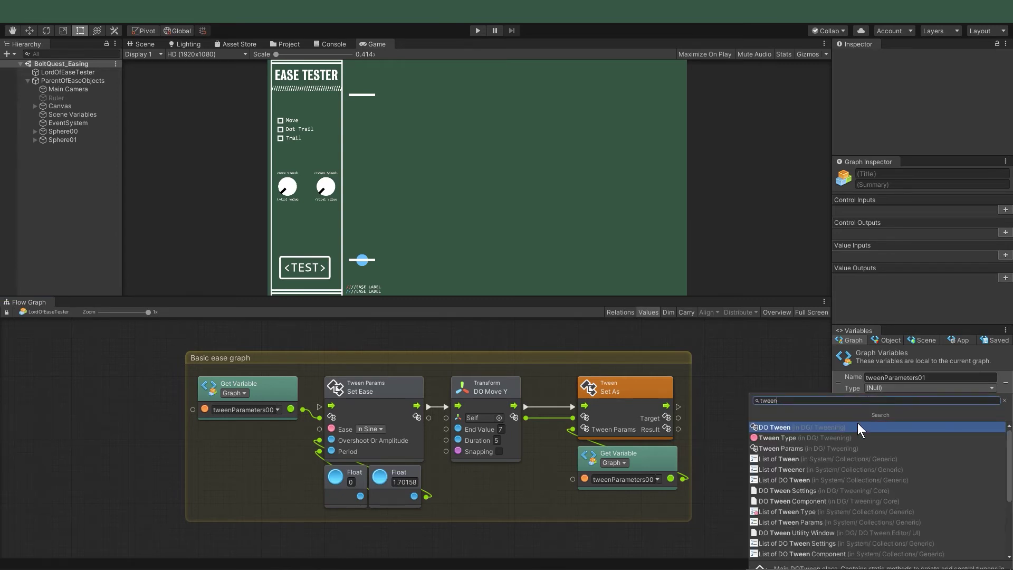
pyautogui.click(853, 447)
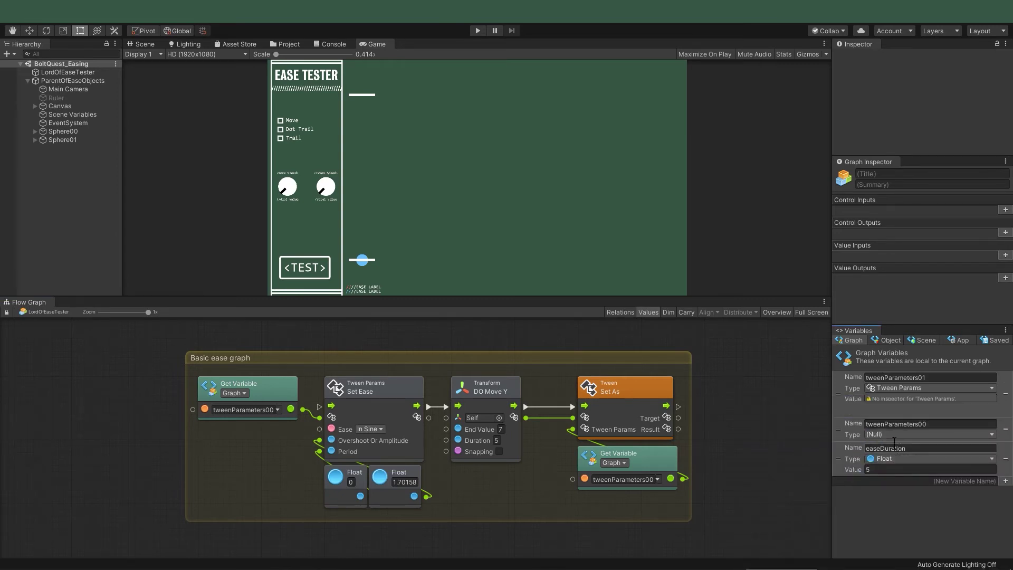
pyautogui.click(891, 434)
pyautogui.write('tween')
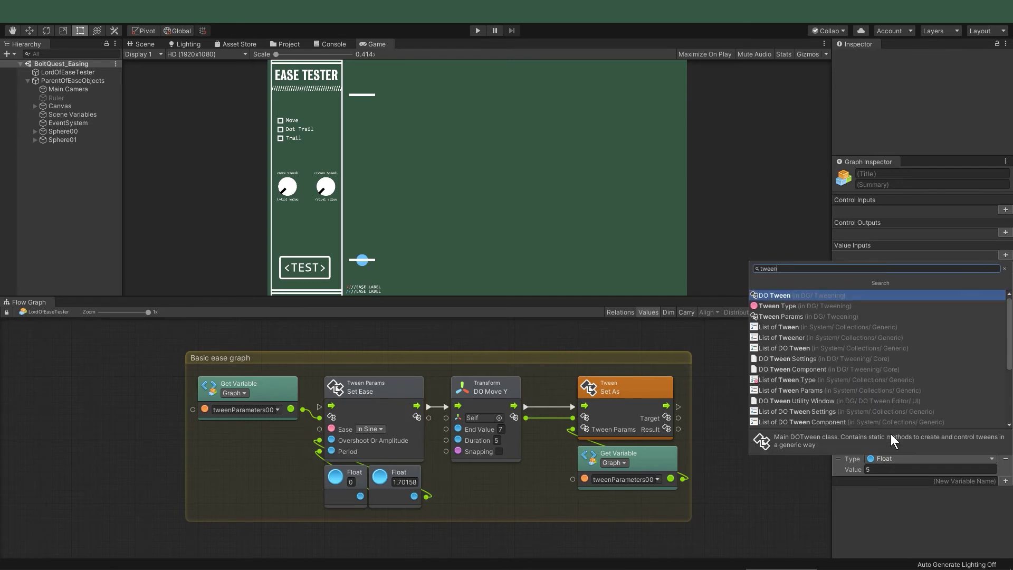
pyautogui.click(872, 318)
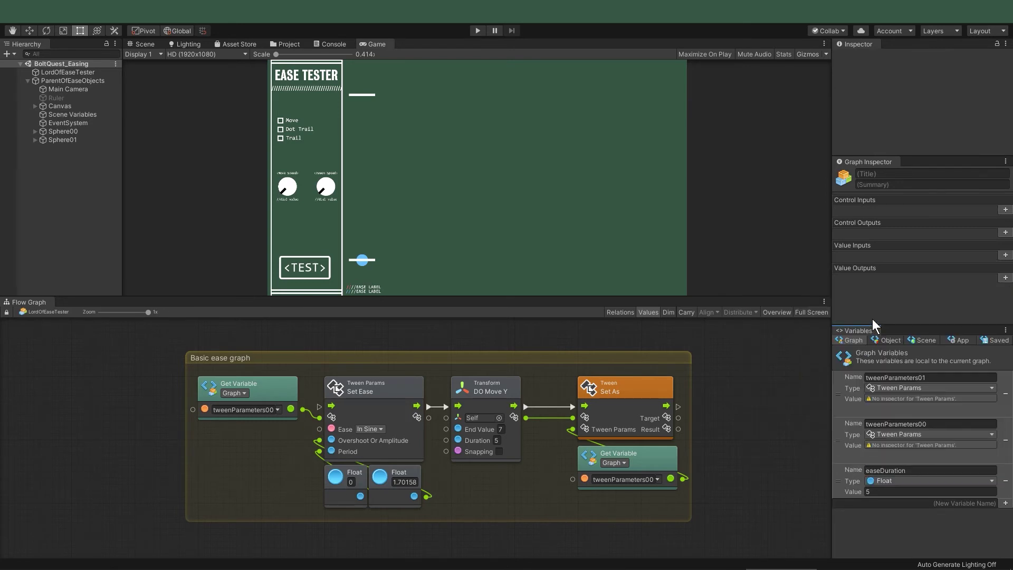
pyautogui.click(476, 30)
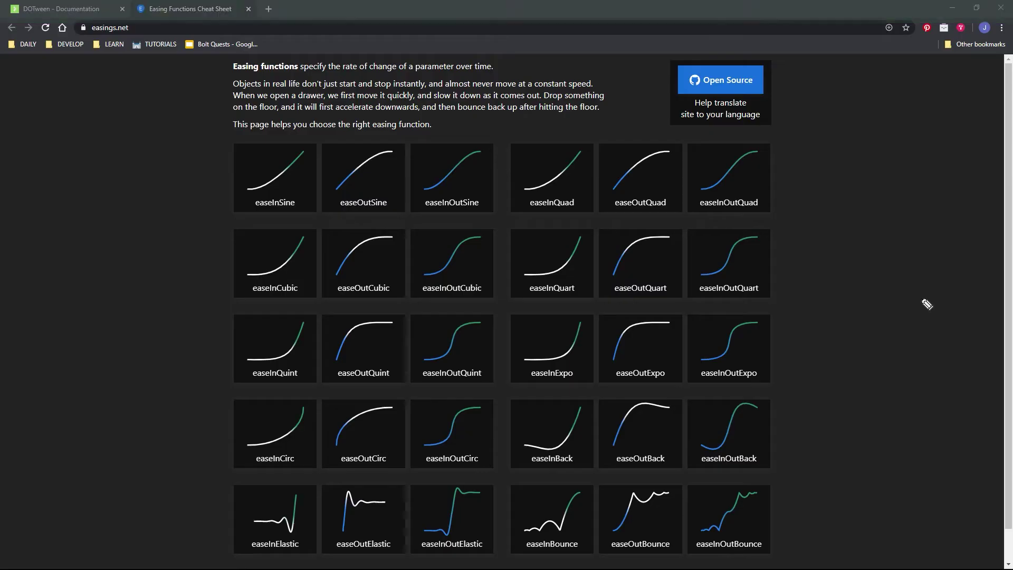
# Annotate the easings.net cheat sheet and its address with pen strokes, then undo the last mark.
pyautogui.moveTo(793, 151)
pyautogui.mouseDown()
pyautogui.moveTo(792, 177)
pyautogui.moveTo(815, 148)
pyautogui.mouseUp()
pyautogui.moveTo(823, 191); pyautogui.dragTo(851, 191)
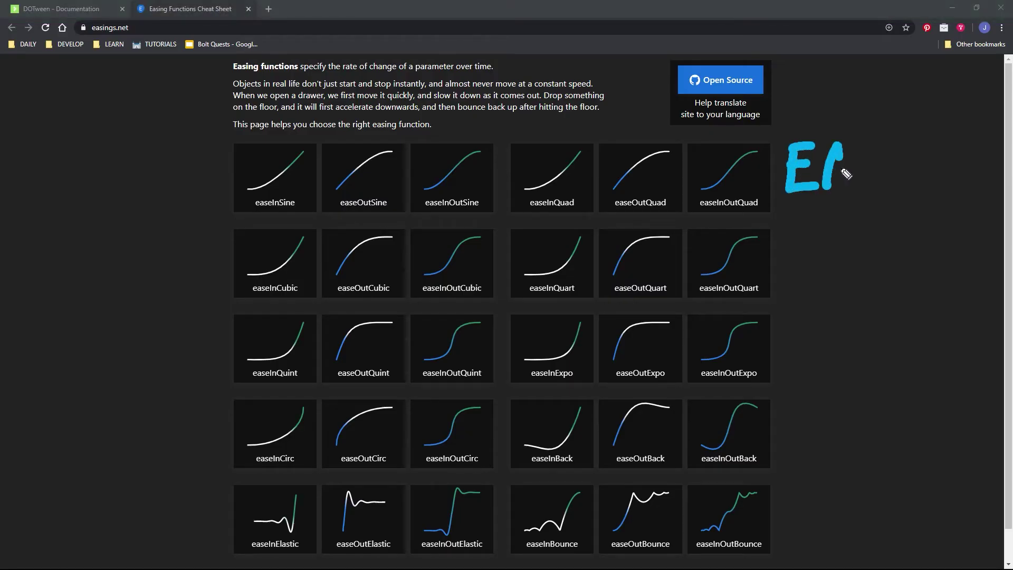
pyautogui.moveTo(876, 150)
pyautogui.mouseDown()
pyautogui.moveTo(850, 185)
pyautogui.moveTo(885, 185)
pyautogui.mouseUp()
pyautogui.moveTo(897, 190)
pyautogui.mouseDown()
pyautogui.moveTo(924, 146)
pyautogui.moveTo(967, 174)
pyautogui.moveTo(961, 185)
pyautogui.mouseUp()
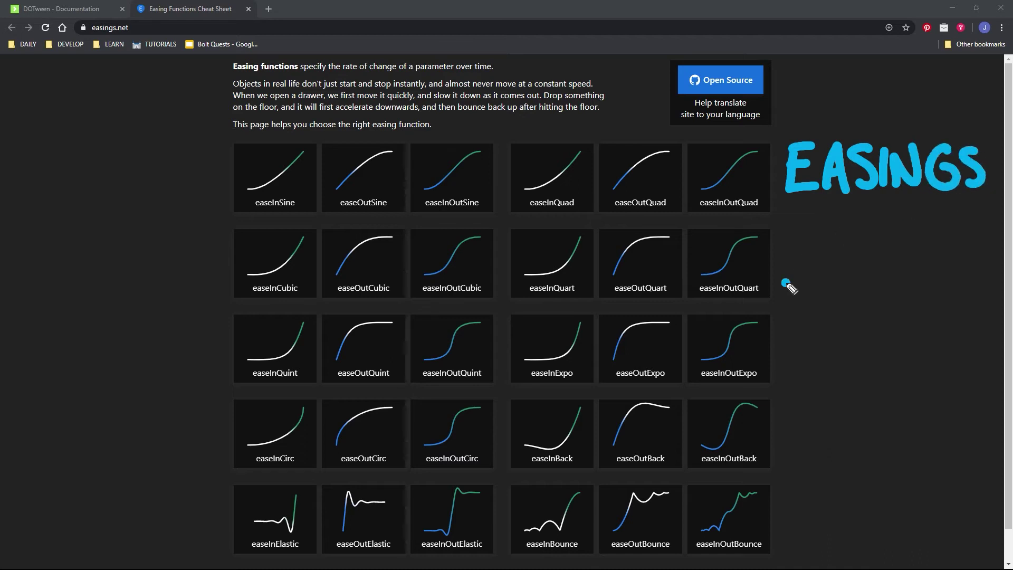
pyautogui.click(786, 283)
pyautogui.moveTo(802, 284)
pyautogui.mouseDown()
pyautogui.moveTo(844, 233)
pyautogui.moveTo(868, 275)
pyautogui.mouseUp()
pyautogui.moveTo(844, 259)
pyautogui.mouseDown()
pyautogui.moveTo(903, 240)
pyautogui.moveTo(890, 279)
pyautogui.mouseUp()
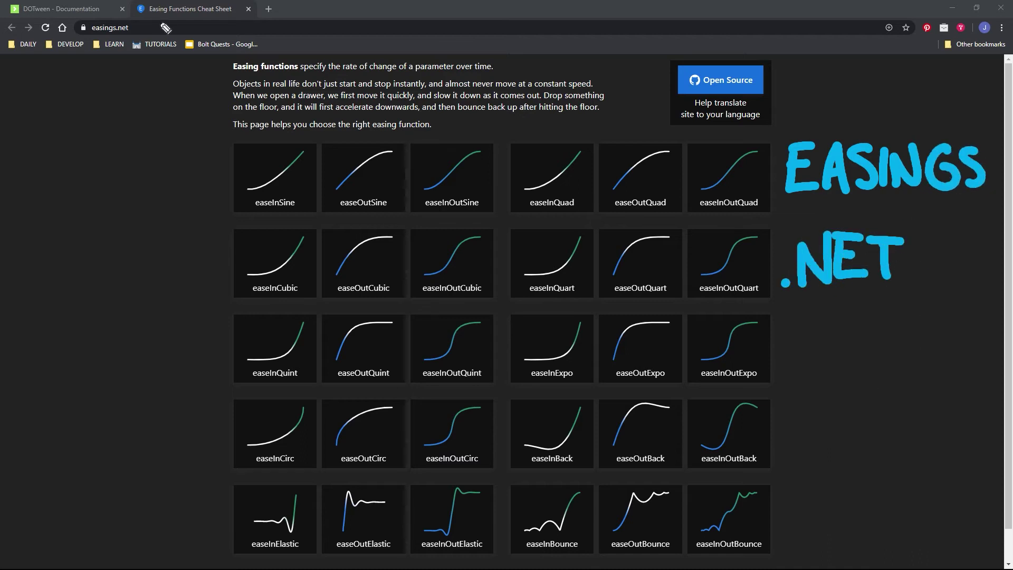
pyautogui.moveTo(162, 22); pyautogui.dragTo(161, 18)
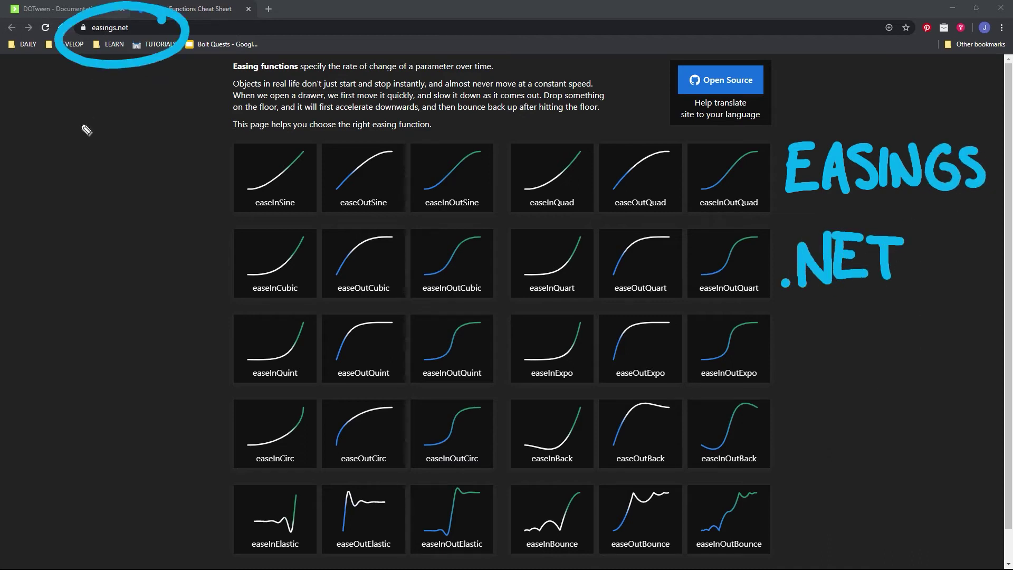
pyautogui.hotkey('ctrl', 'z')
pyautogui.hotkey('ctrl', 'z')
pyautogui.hotkey('ctrl', 'z')
pyautogui.hotkey('ctrl', 'z')
pyautogui.hotkey('ctrl', 'z')
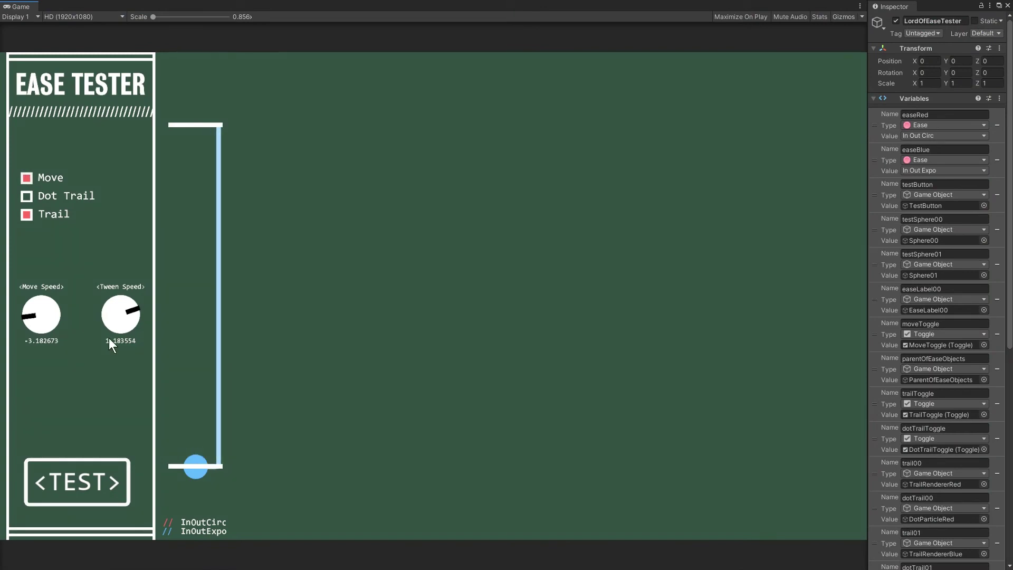
# Launch both spheres so they trace the In Out Circ and In Out Expo curves.
pyautogui.click(107, 482)
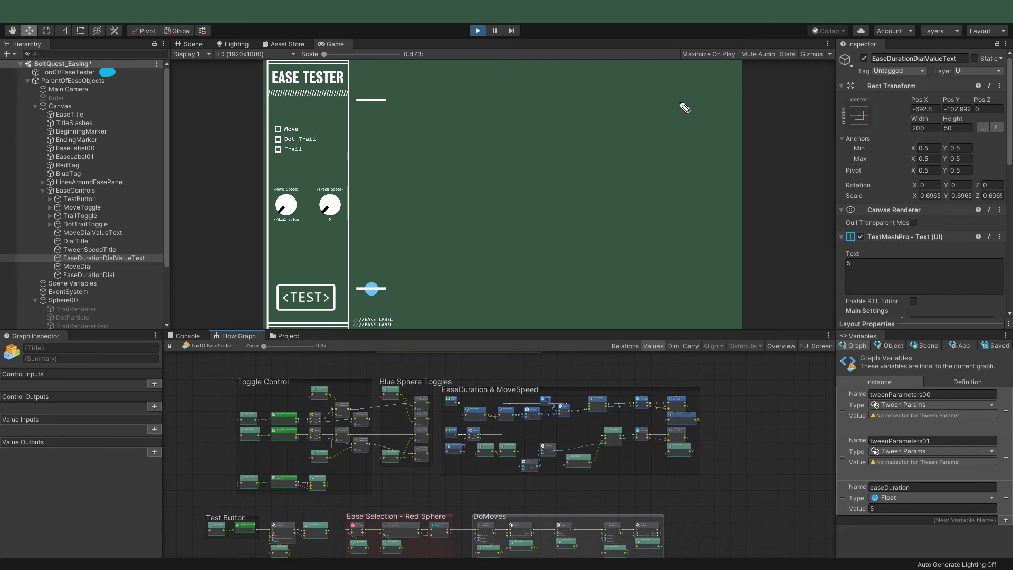
# Annotate the Ease Tester toggles, then enable the Move checkbox.
pyautogui.moveTo(688, 108)
pyautogui.mouseDown()
pyautogui.moveTo(733, 114)
pyautogui.moveTo(659, 47)
pyautogui.moveTo(728, 79)
pyautogui.mouseUp()
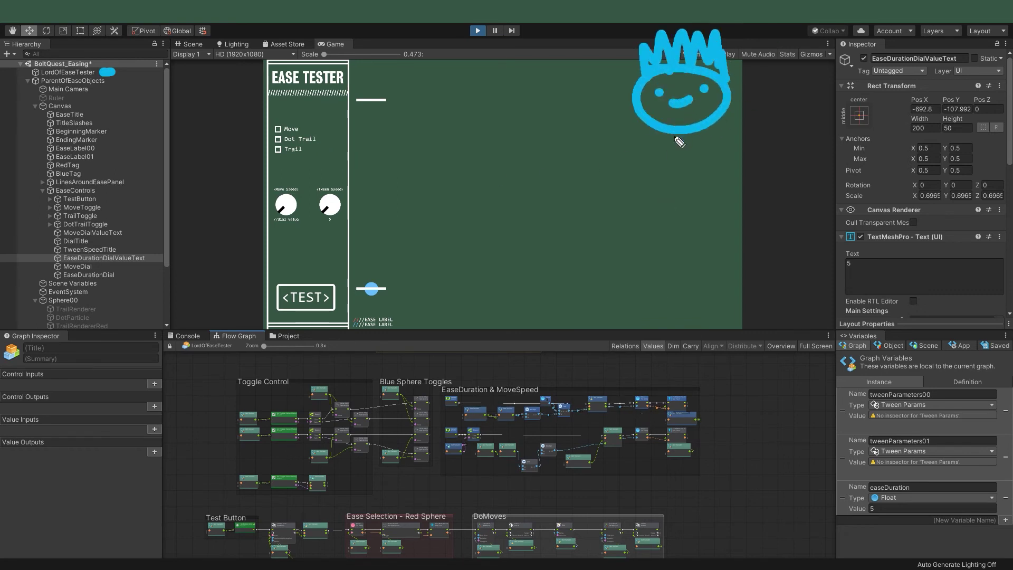
pyautogui.moveTo(642, 151); pyautogui.dragTo(723, 172)
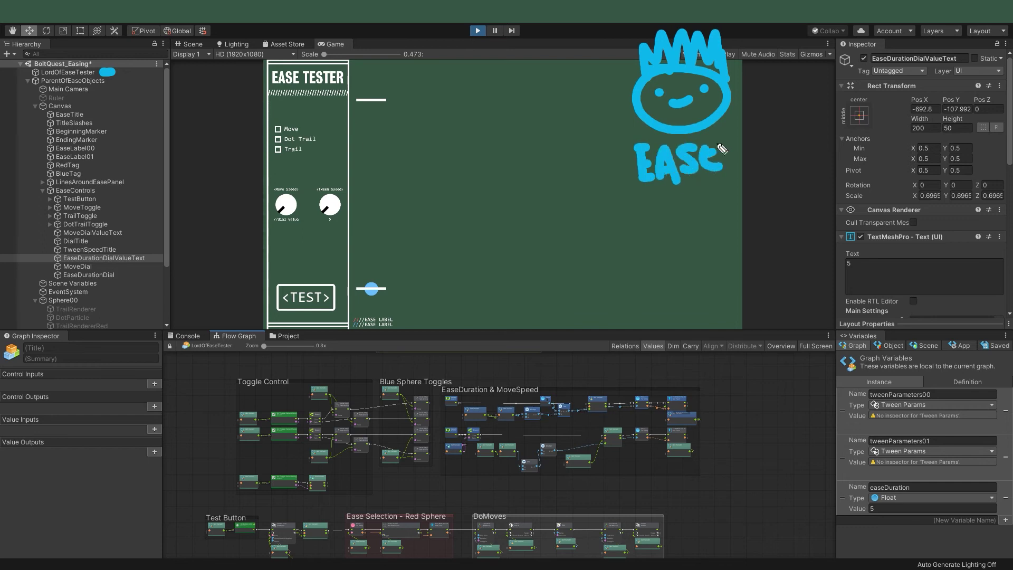
pyautogui.moveTo(646, 192)
pyautogui.mouseDown()
pyautogui.moveTo(662, 217)
pyautogui.moveTo(727, 196)
pyautogui.mouseUp()
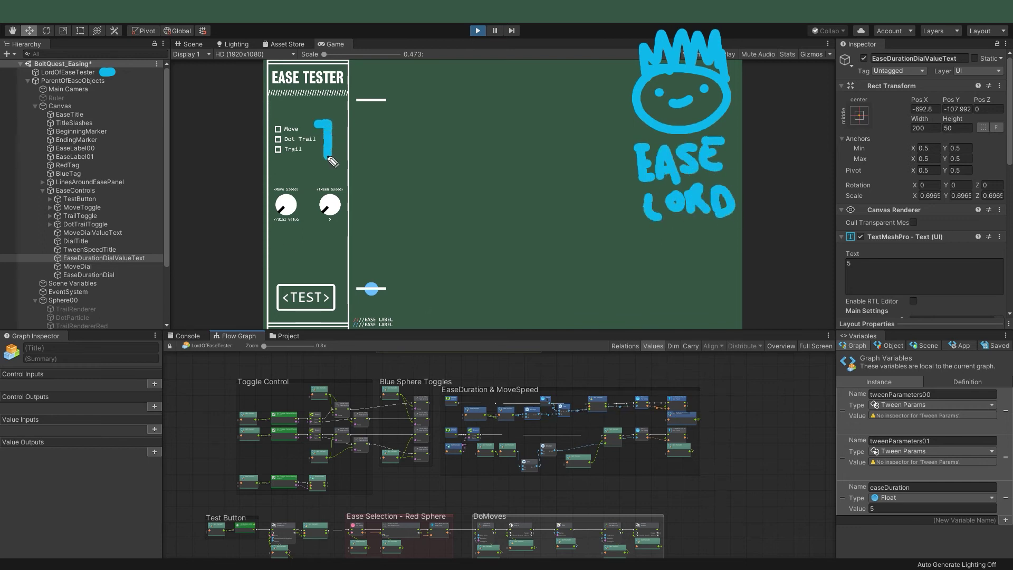
pyautogui.moveTo(332, 139); pyautogui.dragTo(563, 127)
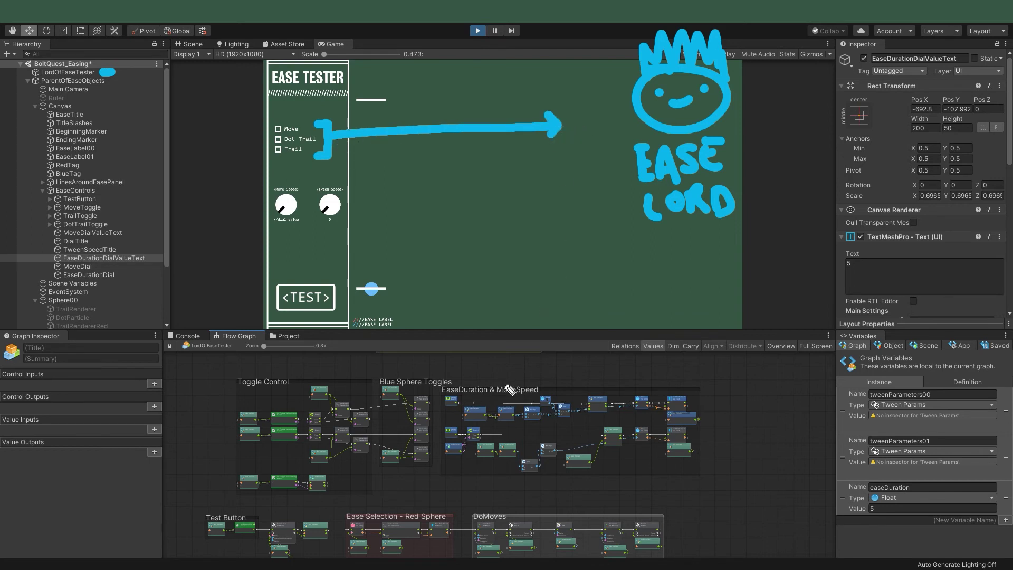
pyautogui.click(278, 129)
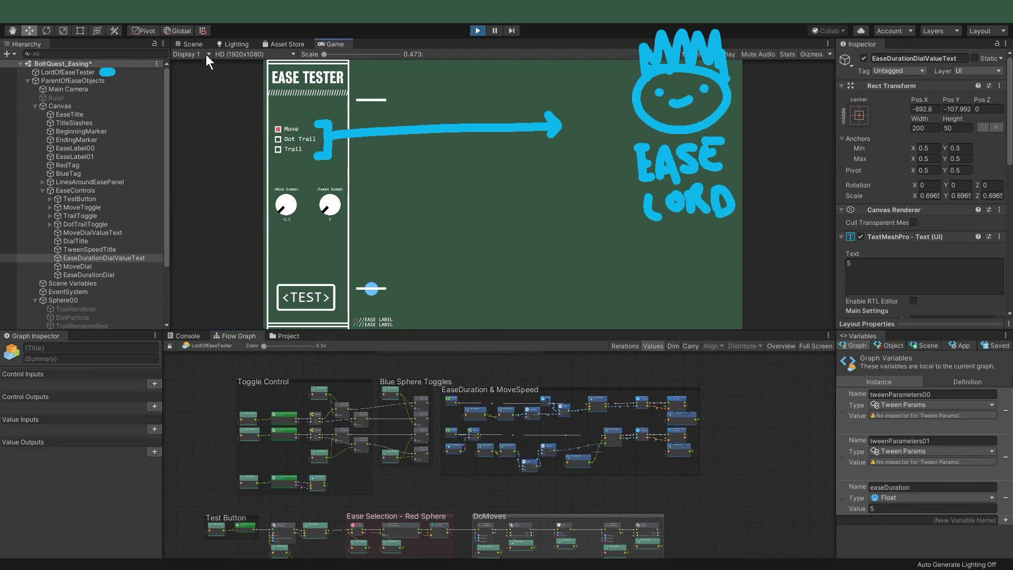
# Select and frame ParentOfEaseObjects in the Scene view, zooming toward the EASE TESTER canvas.
pyautogui.click(194, 46)
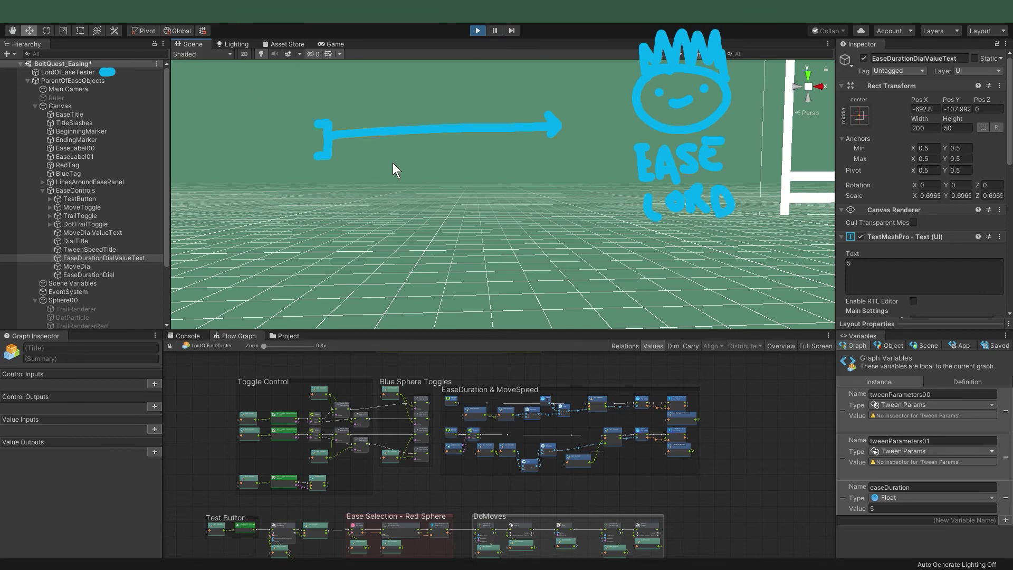
pyautogui.click(82, 82)
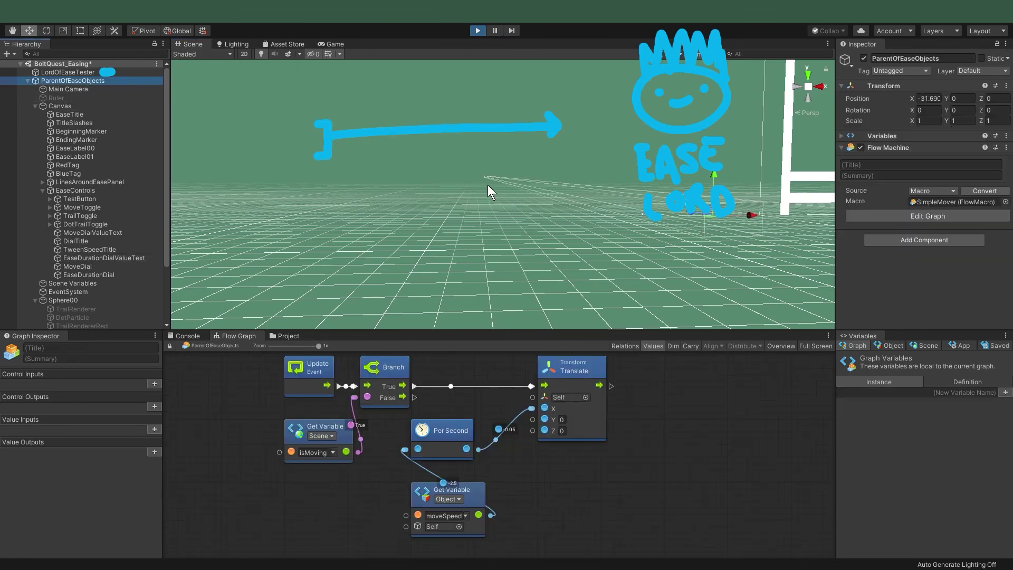
pyautogui.press('f')
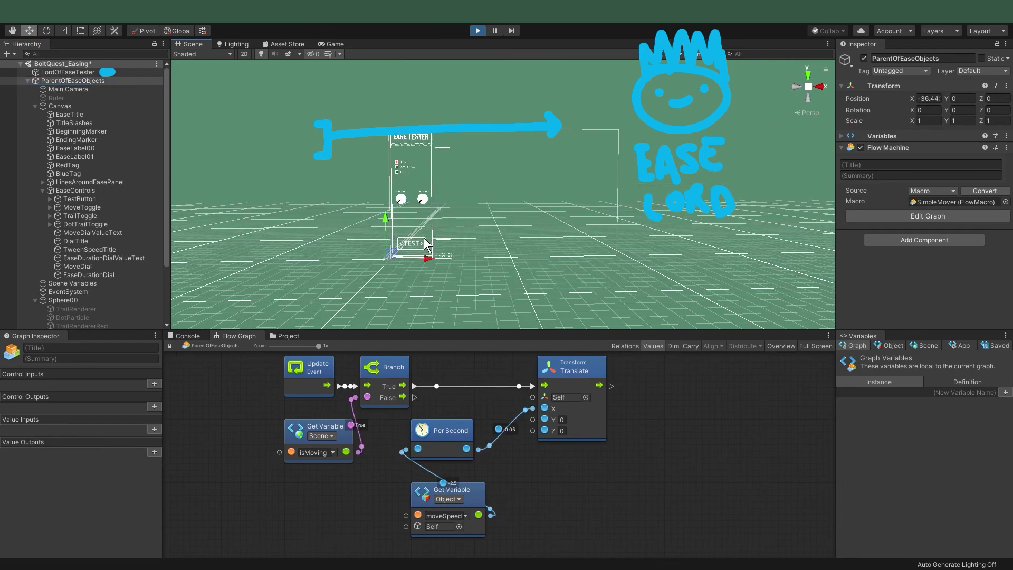
pyautogui.scroll(5, 451, 175)
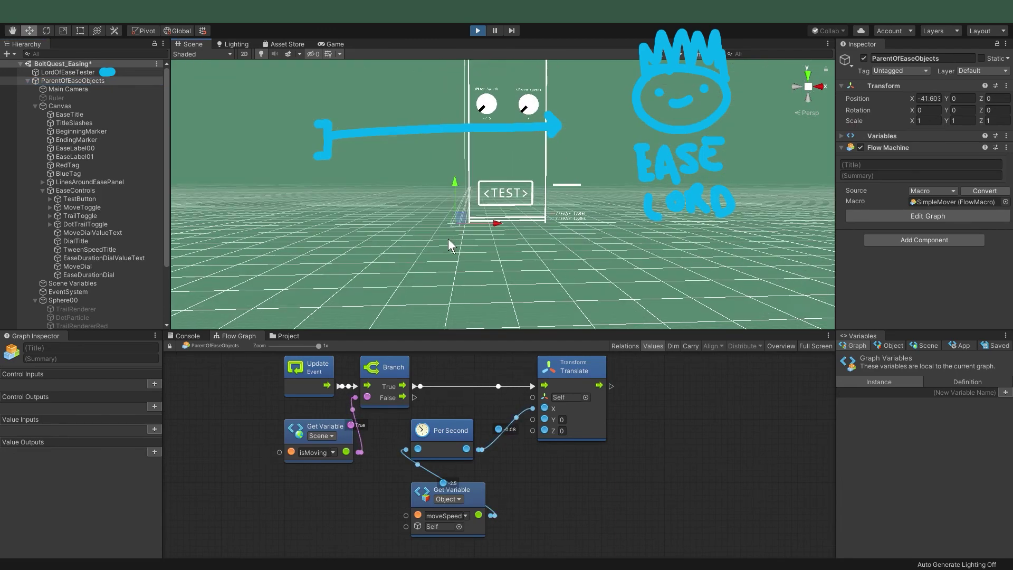
pyautogui.scroll(2, 448, 238)
pyautogui.moveTo(448, 238); pyautogui.dragTo(530, 210, button='middle')
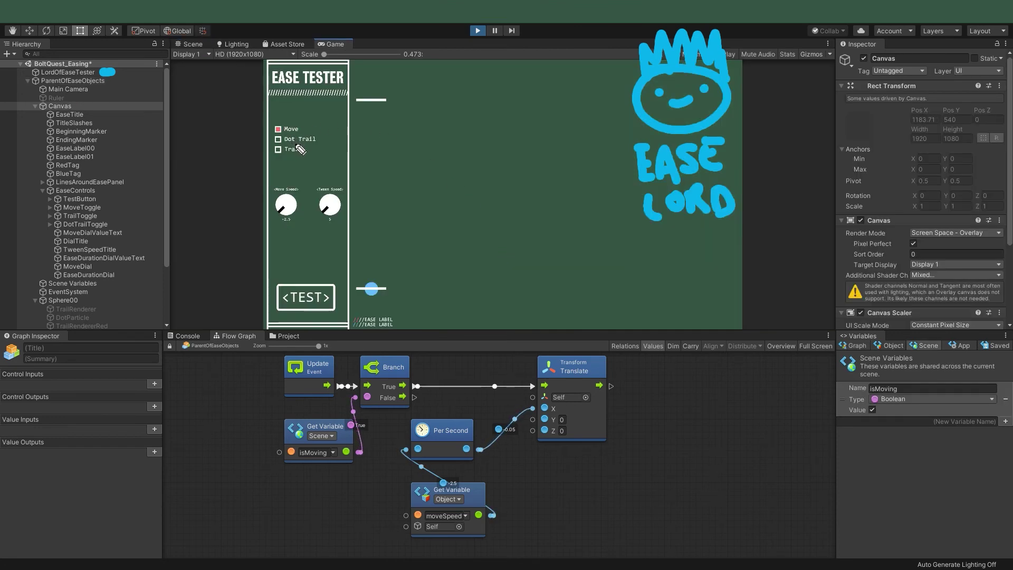
# Enable the Trail checkbox on the Ease Tester panel so the spheres leave dot trails.
pyautogui.click(278, 149)
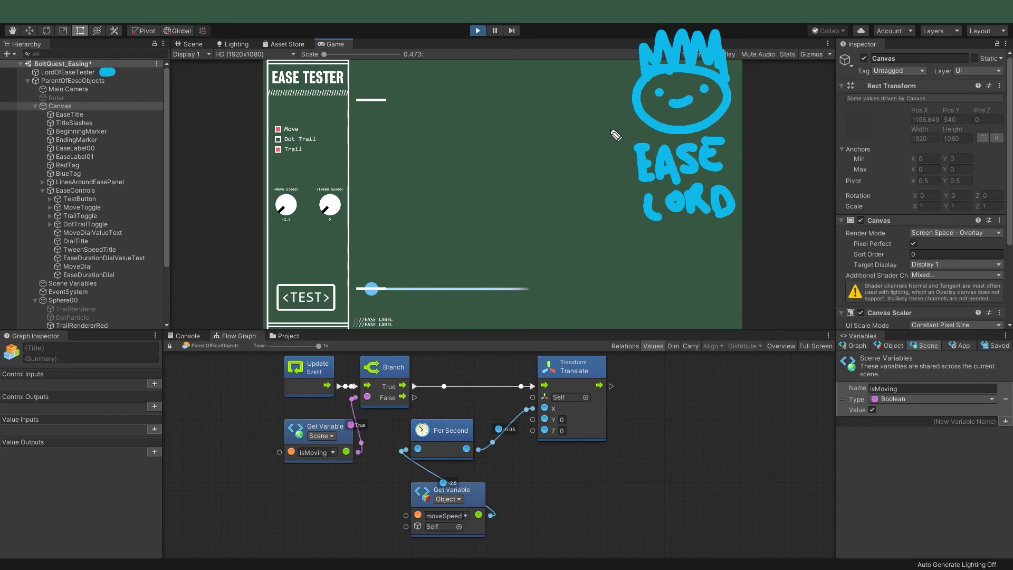
pyautogui.moveTo(615, 127)
pyautogui.mouseDown()
pyautogui.moveTo(577, 122)
pyautogui.moveTo(396, 237)
pyautogui.moveTo(406, 254)
pyautogui.mouseUp()
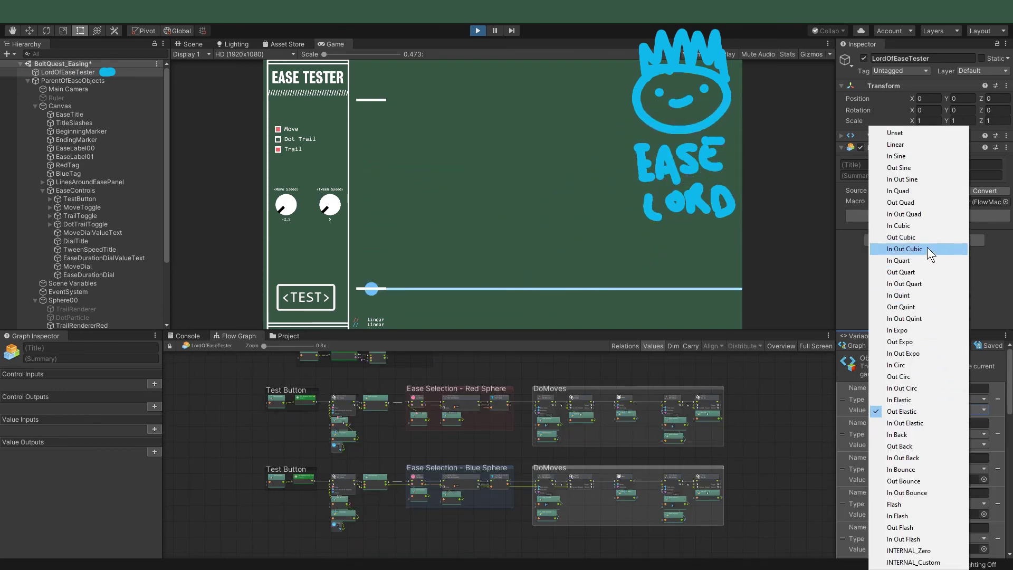
# Set the easeRed variable to In Out Cubic and easeBlue to In Out Expo.
pyautogui.click(927, 248)
pyautogui.click(930, 444)
pyautogui.click(923, 233)
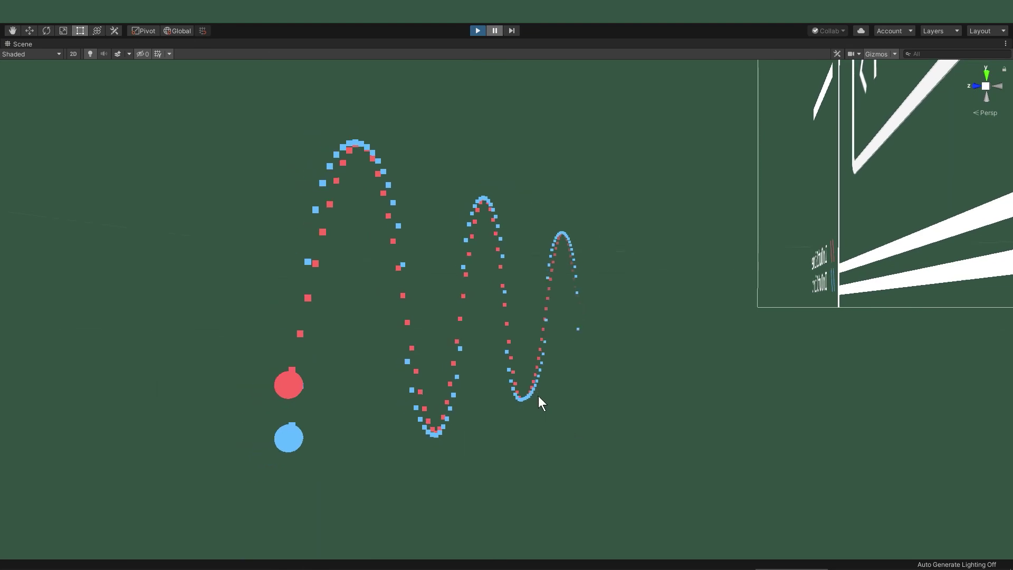
# Orbit the Scene view around the red and blue dot trails and open the scene effects dropdown.
pyautogui.keyDown('alt'); pyautogui.moveTo(538, 403); pyautogui.dragTo(499, 398); pyautogui.keyUp('alt')
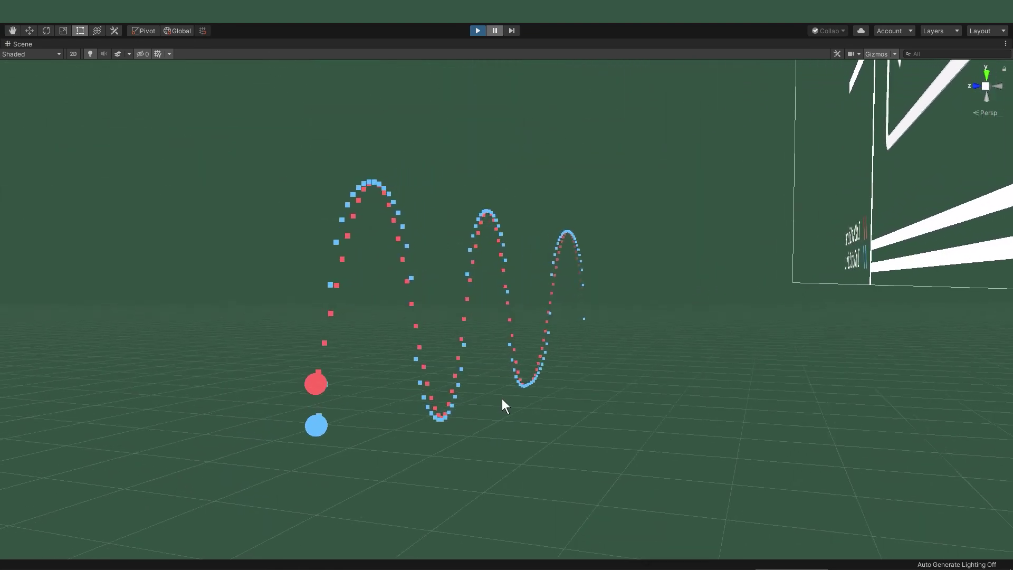
pyautogui.click(129, 54)
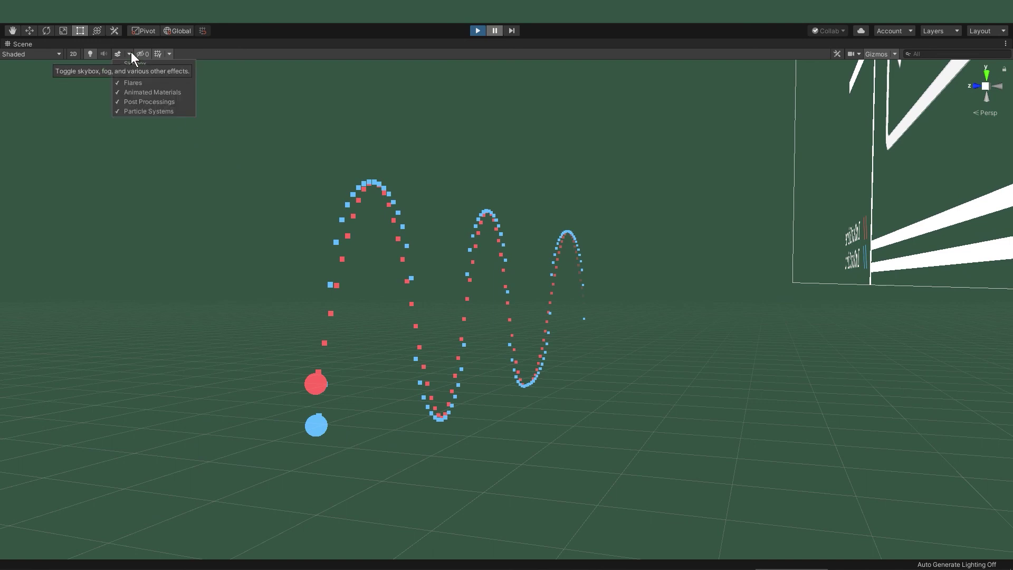